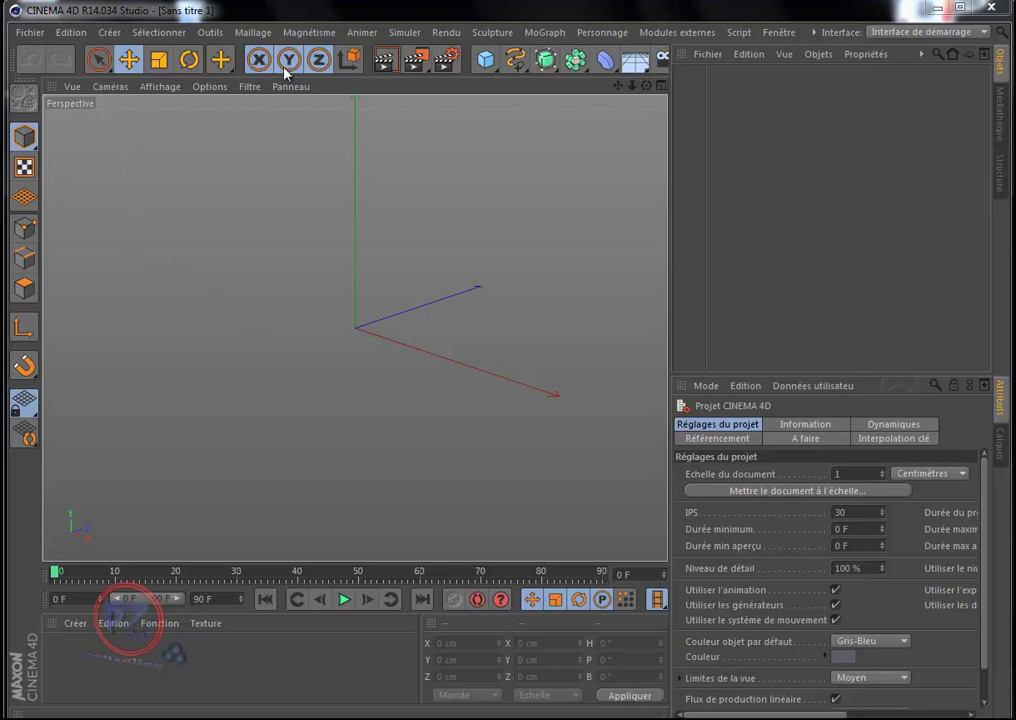
# Step: Add a Caméra réaliste rig from the camera toolbar group and frame it in the viewport
pyautogui.moveTo(237, 57); pyautogui.dragTo(187, 57)
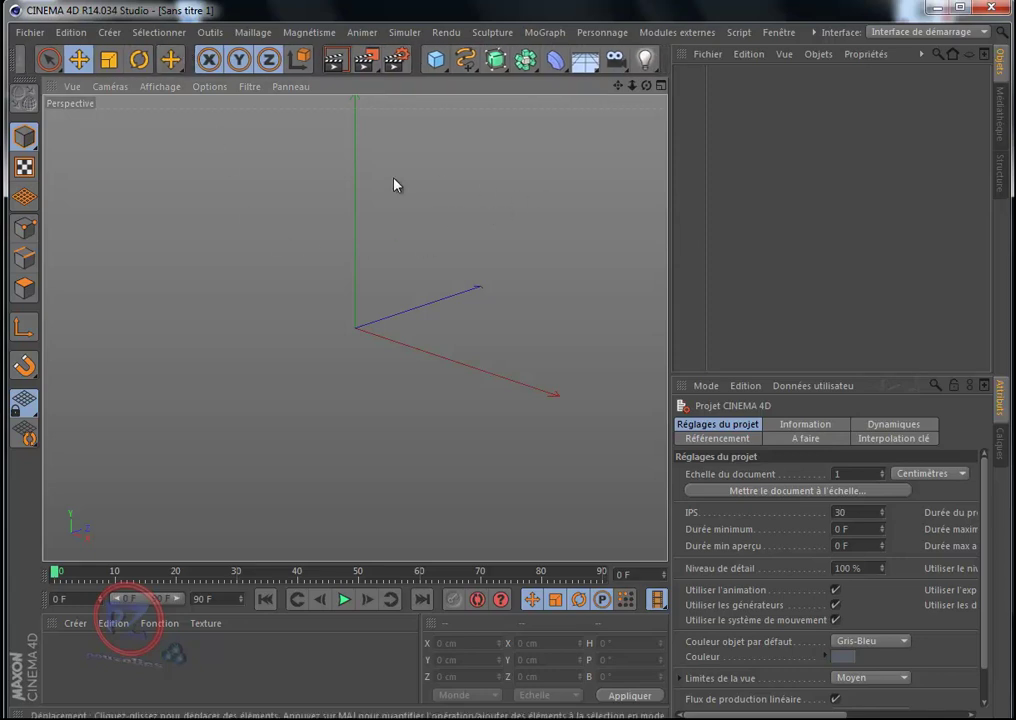
pyautogui.click(619, 62)
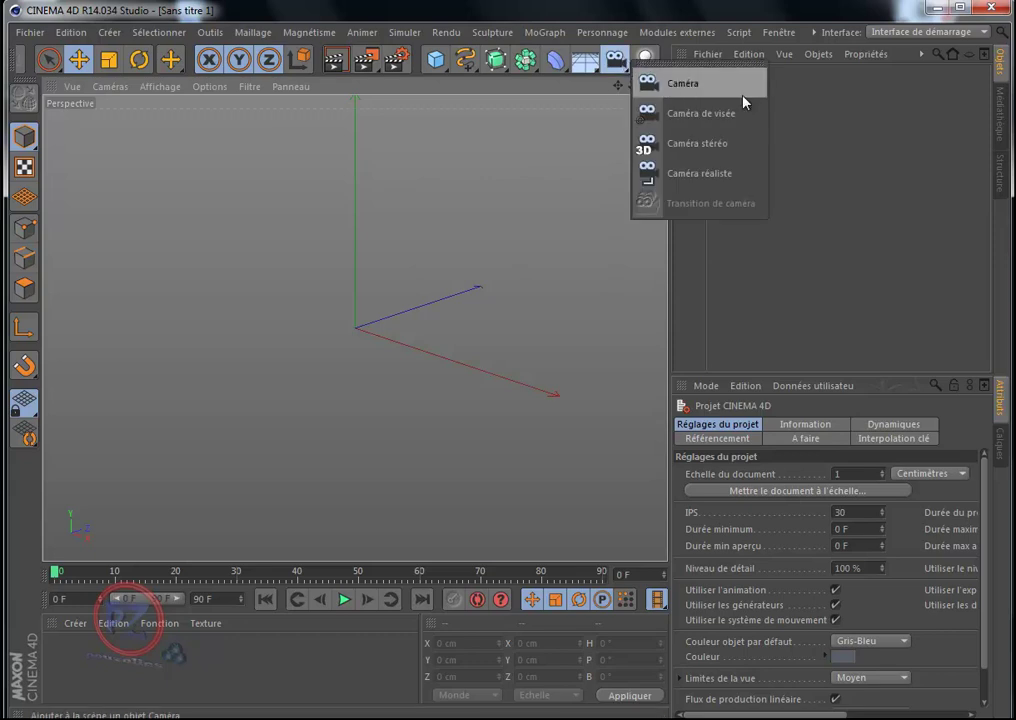
pyautogui.click(685, 176)
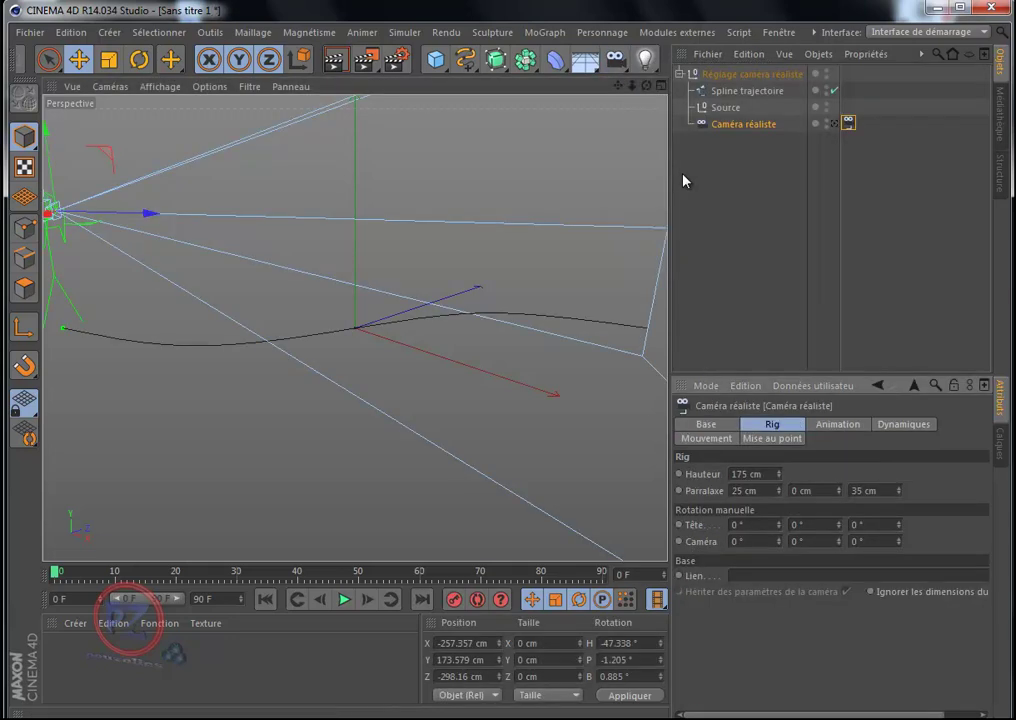
pyautogui.scroll(-2, 535, 256)
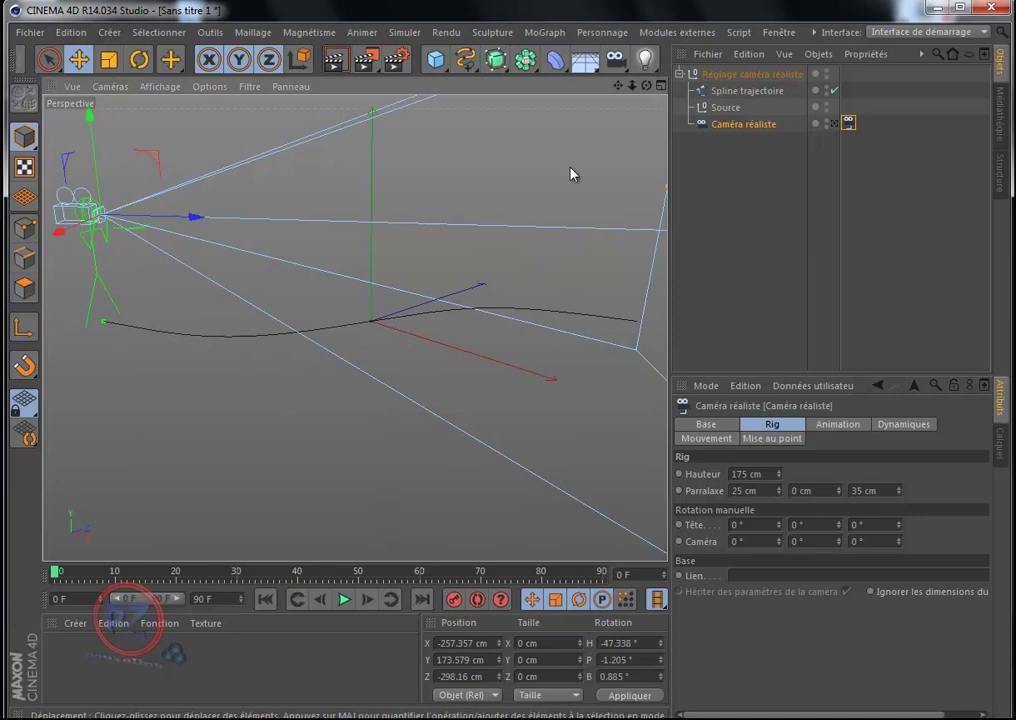
pyautogui.scroll(-2, 572, 170)
pyautogui.moveTo(618, 90); pyautogui.dragTo(506, 318)
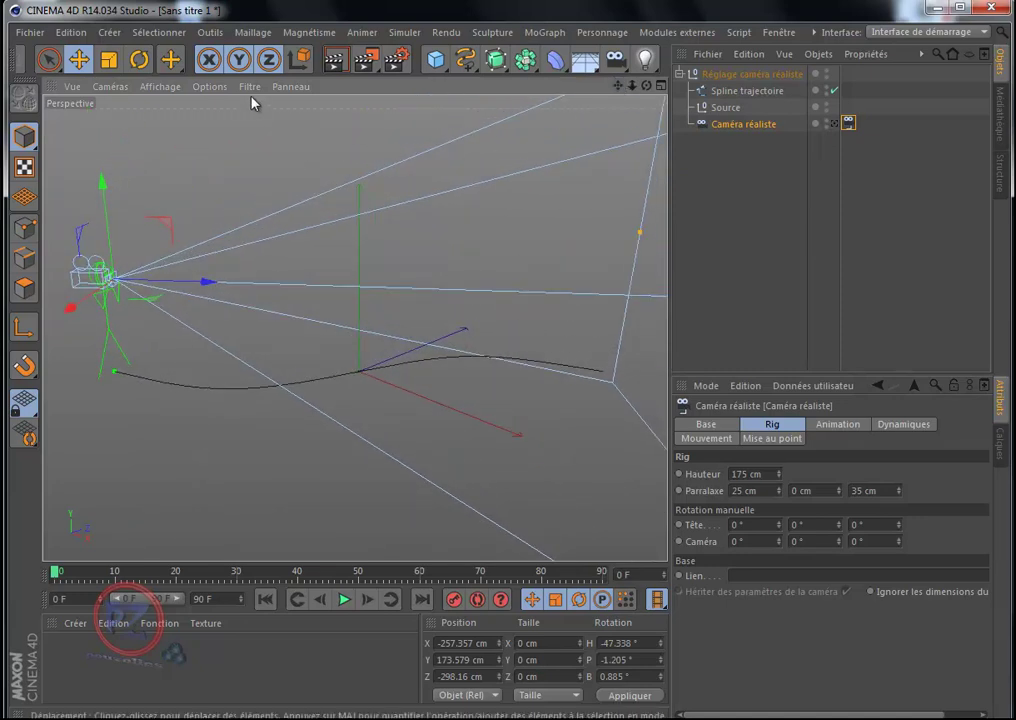
# Step: Rotate the Réglage caméra réaliste group to a heading of about 73.6°
pyautogui.click(750, 75)
pyautogui.click(139, 59)
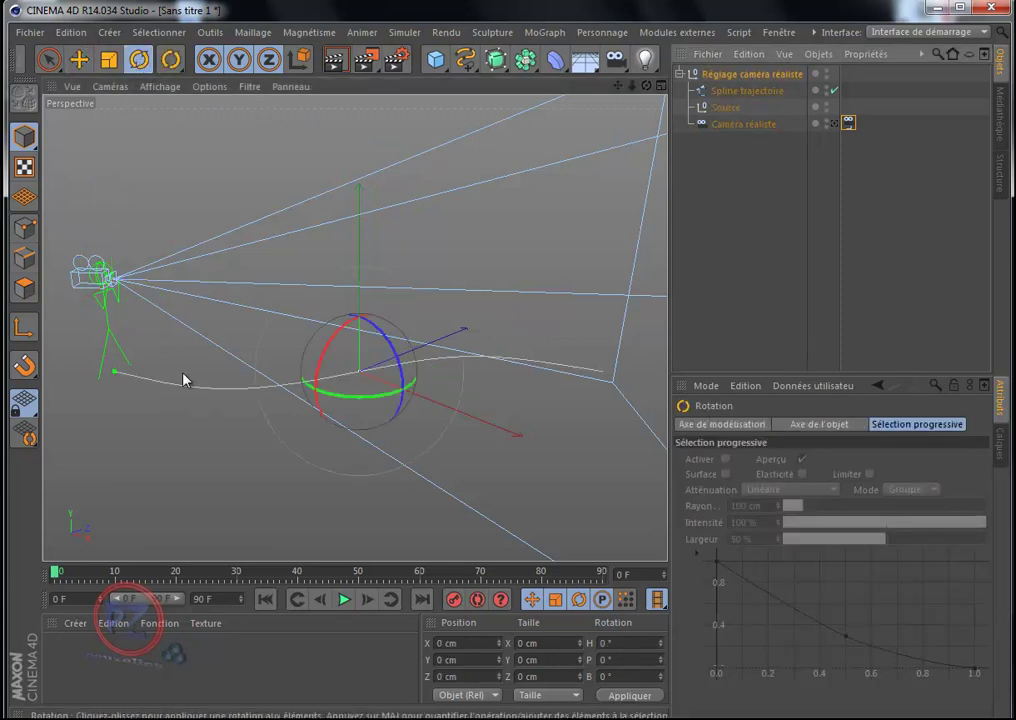
pyautogui.moveTo(363, 396)
pyautogui.mouseDown()
pyautogui.moveTo(494, 407)
pyautogui.moveTo(537, 399)
pyautogui.moveTo(537, 381)
pyautogui.moveTo(490, 392)
pyautogui.moveTo(505, 385)
pyautogui.mouseUp()
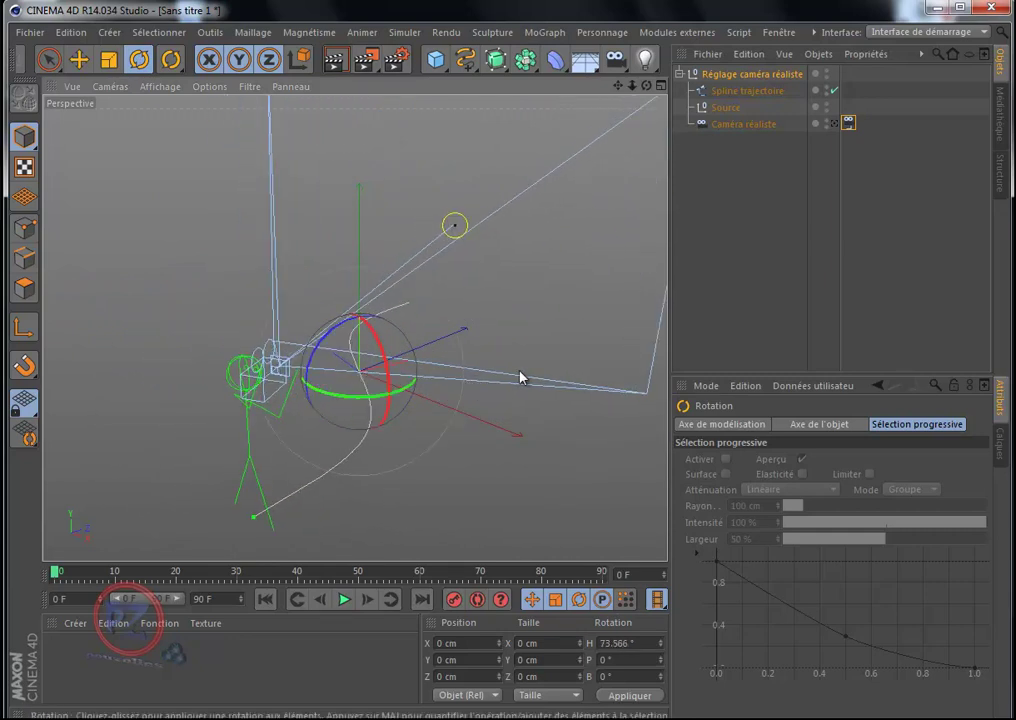
# Step: Inspect the Caméra réaliste tag settings and reframe the view around the rig
pyautogui.click(758, 76)
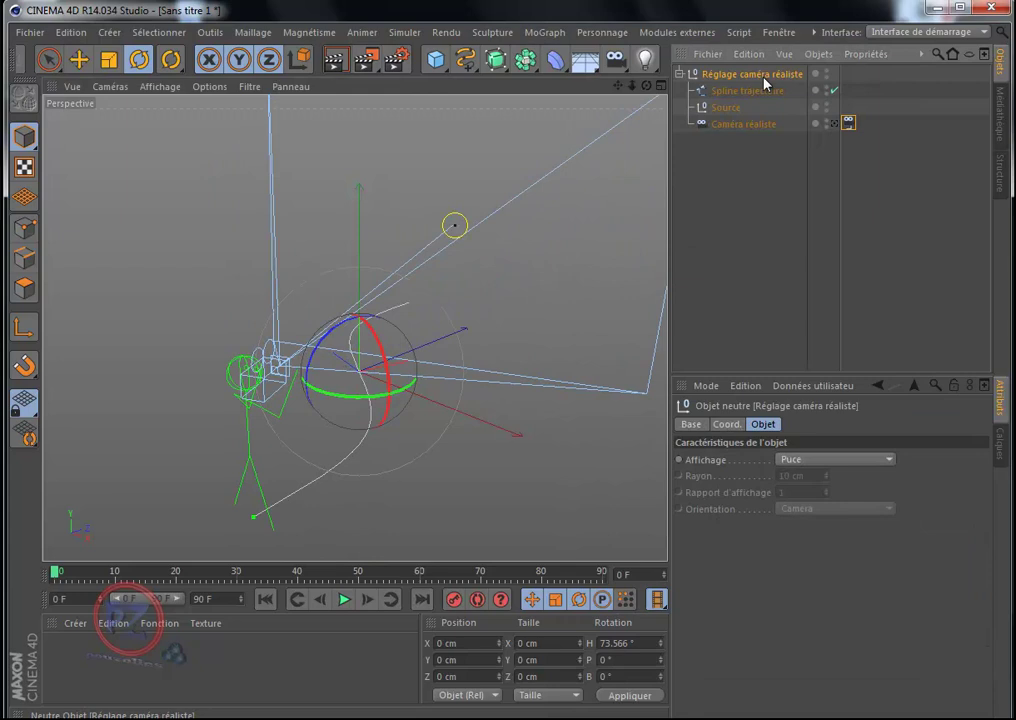
pyautogui.click(848, 123)
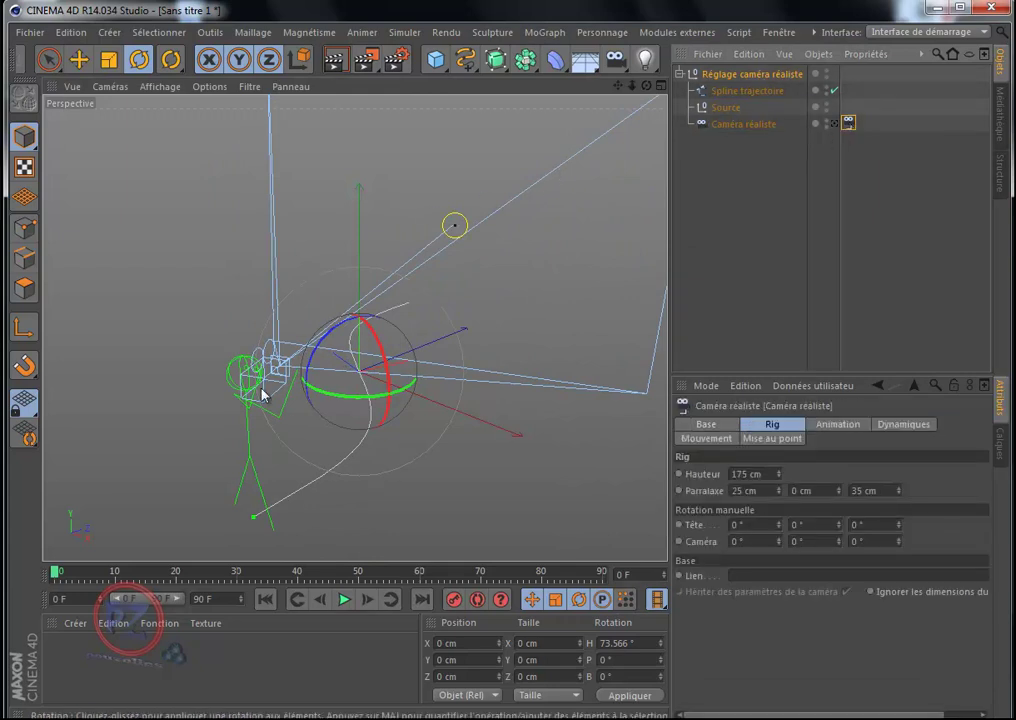
pyautogui.click(79, 60)
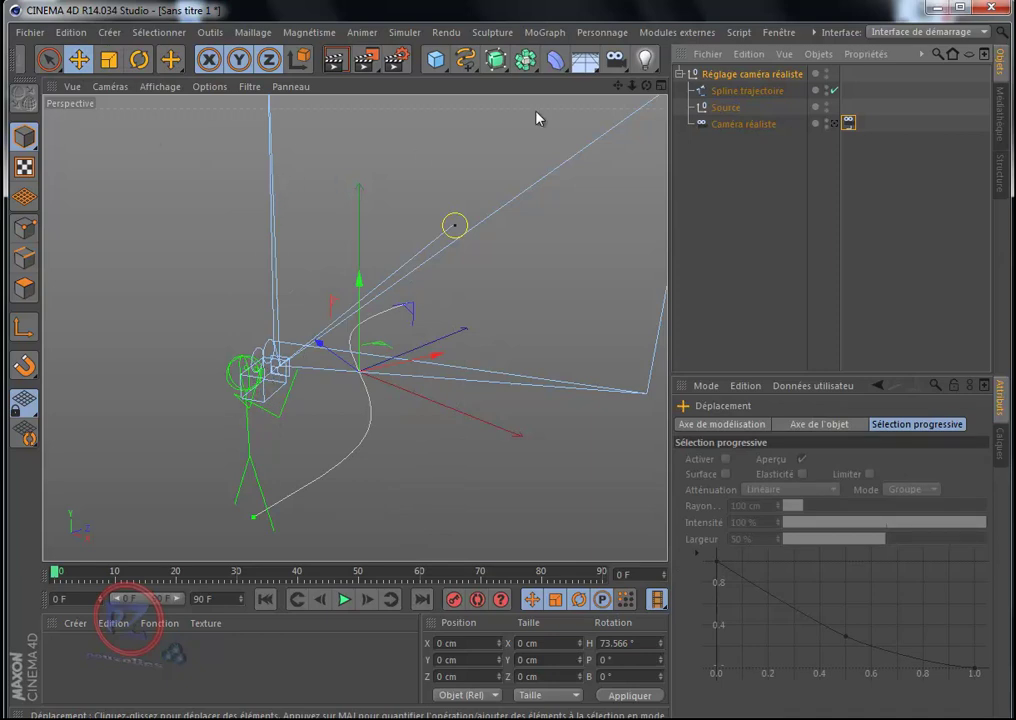
pyautogui.moveTo(647, 86); pyautogui.dragTo(513, 310)
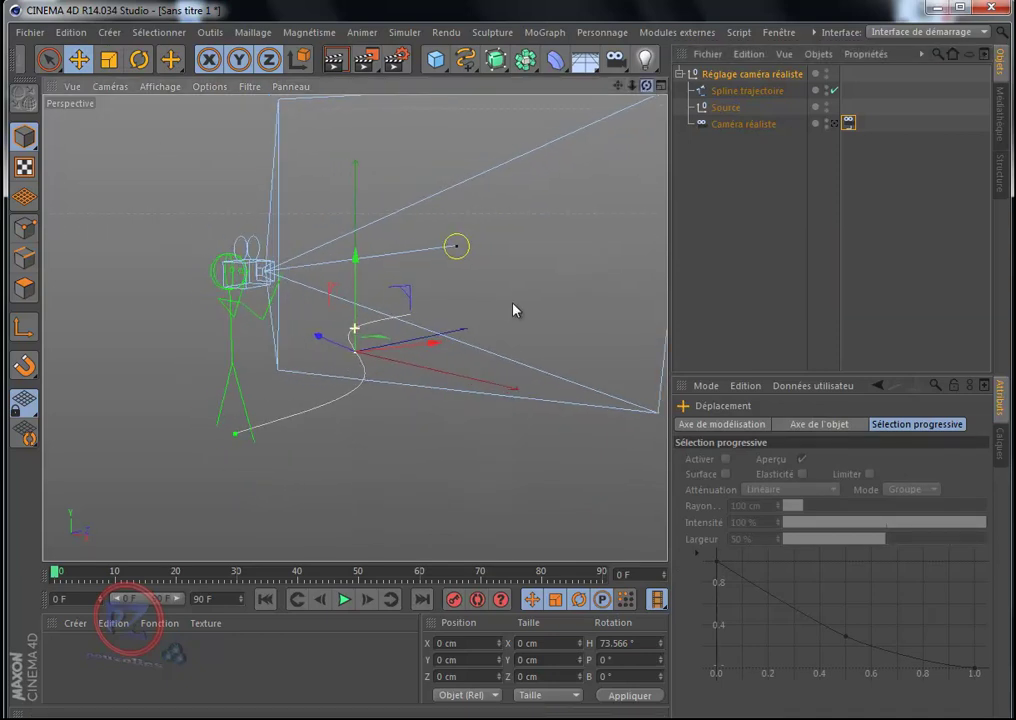
pyautogui.moveTo(617, 86); pyautogui.dragTo(508, 312)
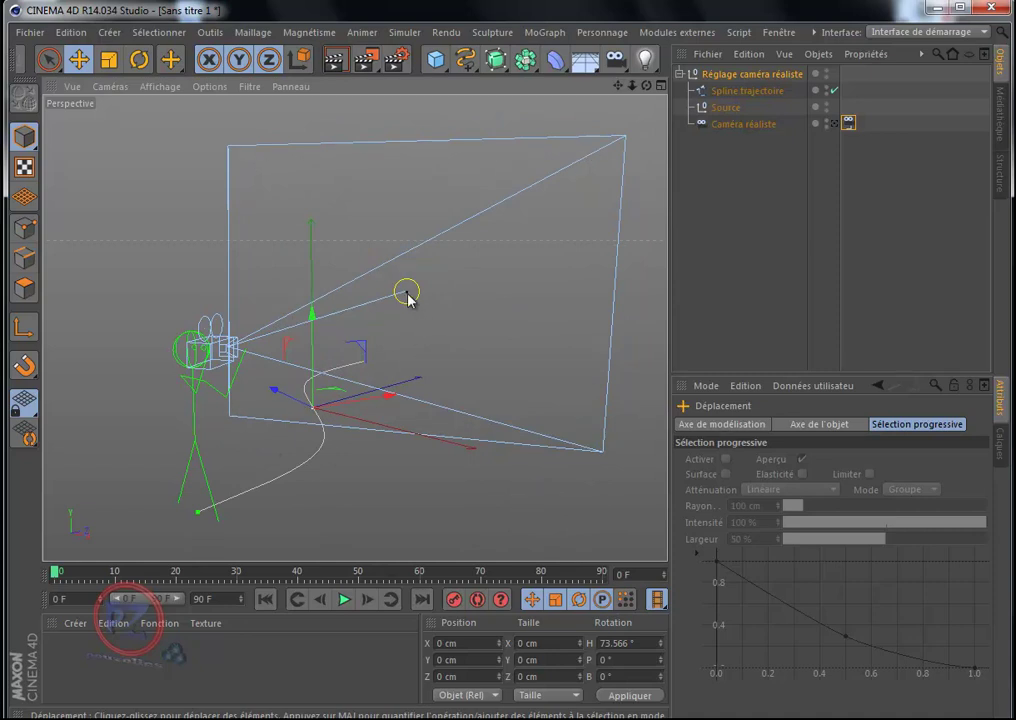
# Step: Show the Caméra réaliste Base tab in a taller Attributes panel and open its Caméra Couleur picker
pyautogui.click(849, 124)
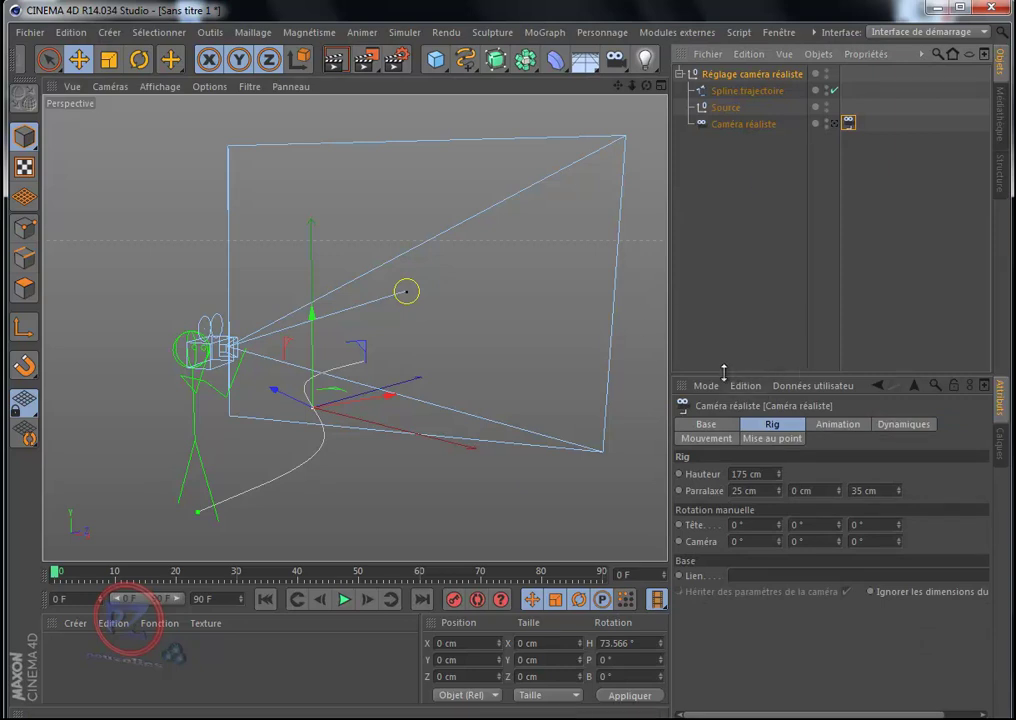
pyautogui.click(708, 428)
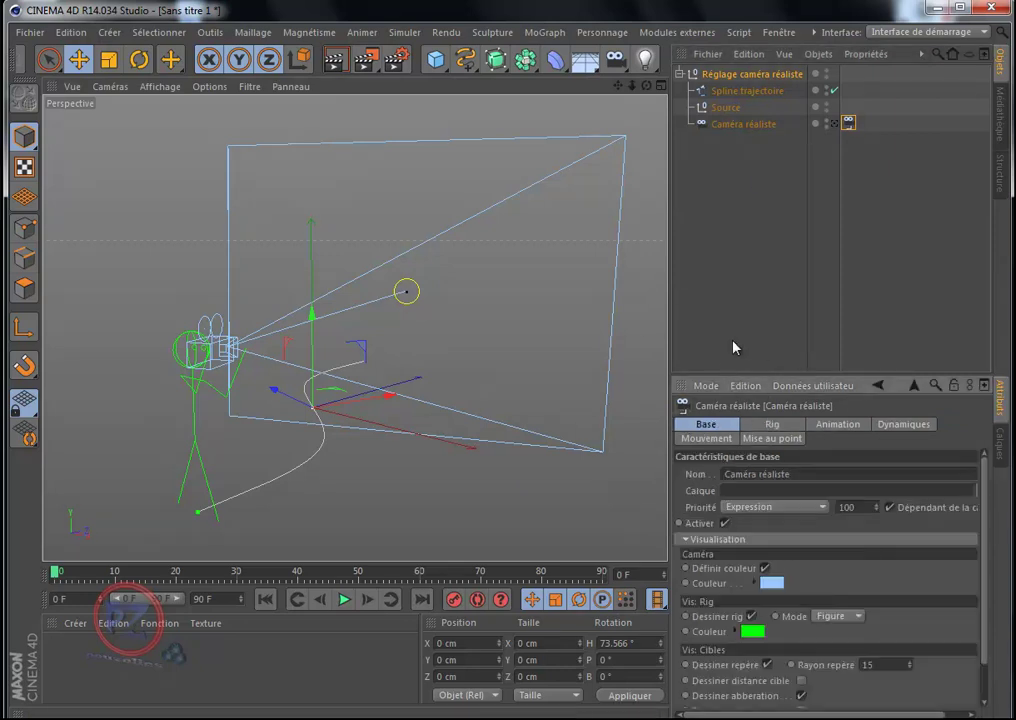
pyautogui.moveTo(759, 370); pyautogui.dragTo(748, 196)
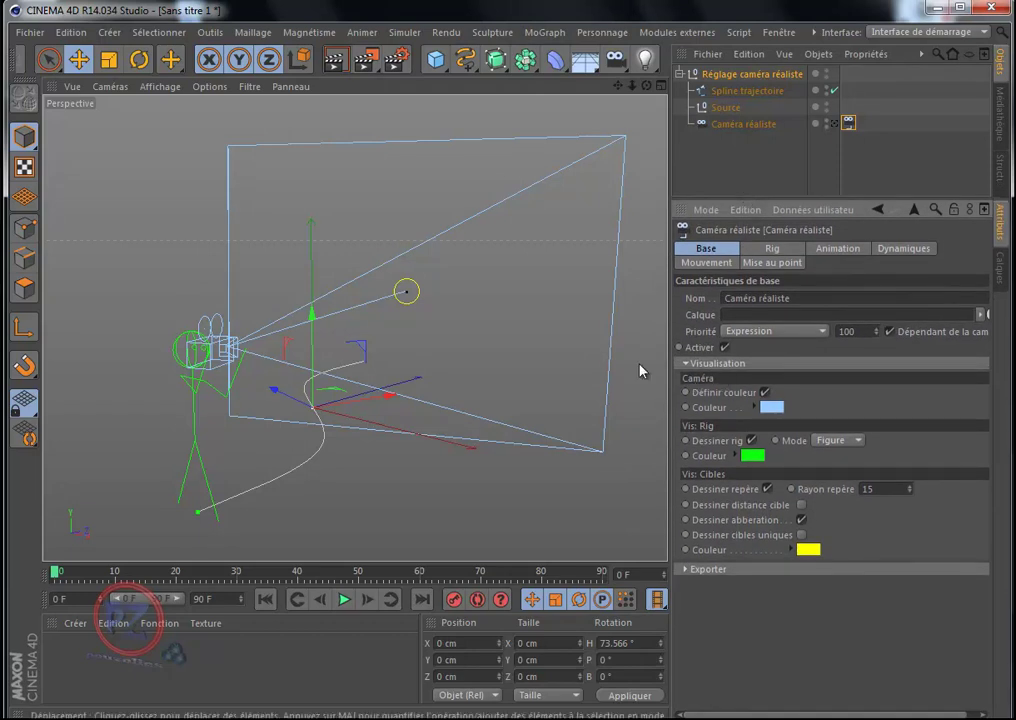
pyautogui.click(765, 393)
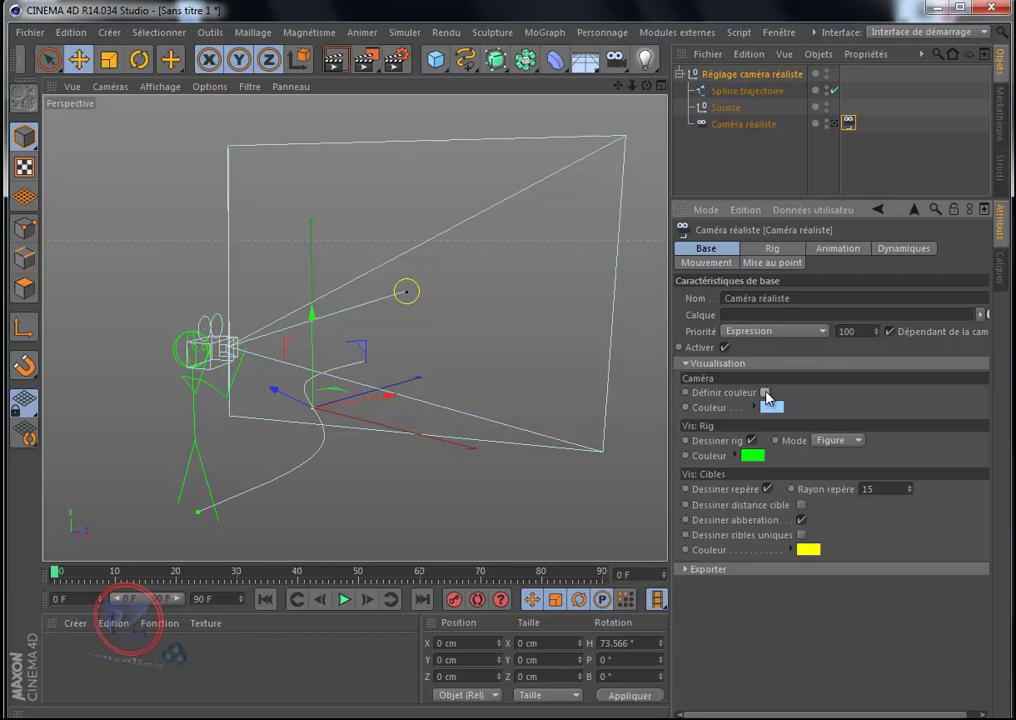
pyautogui.click(765, 393)
pyautogui.click(769, 407)
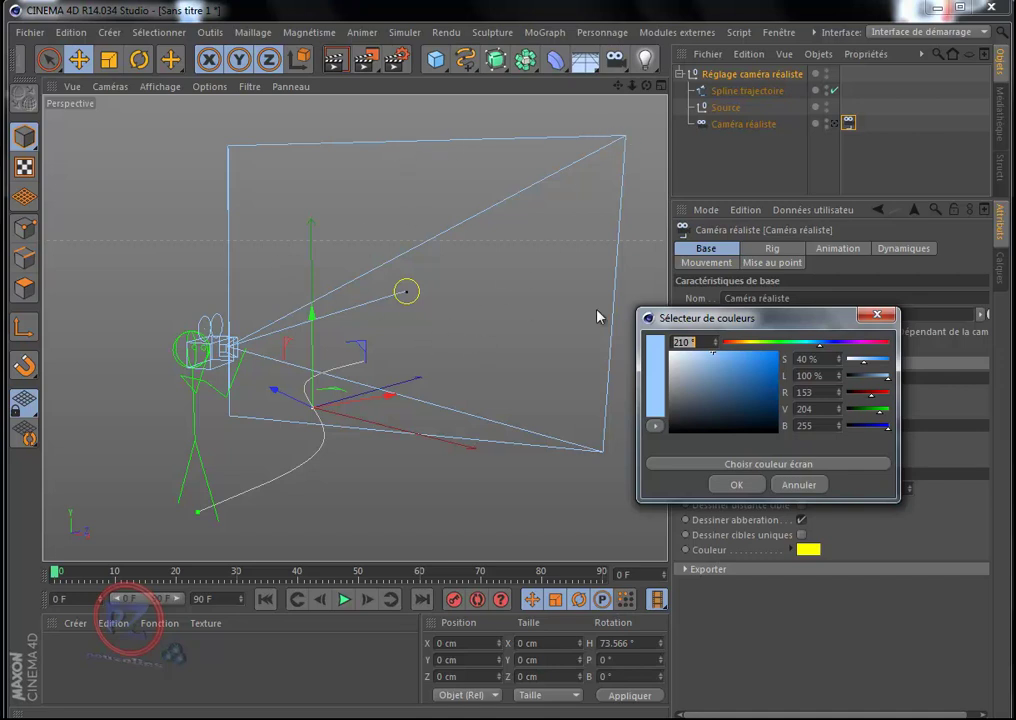
# Step: Set the camera display colour to a 25° orange hue
pyautogui.click(736, 343)
pyautogui.click(761, 371)
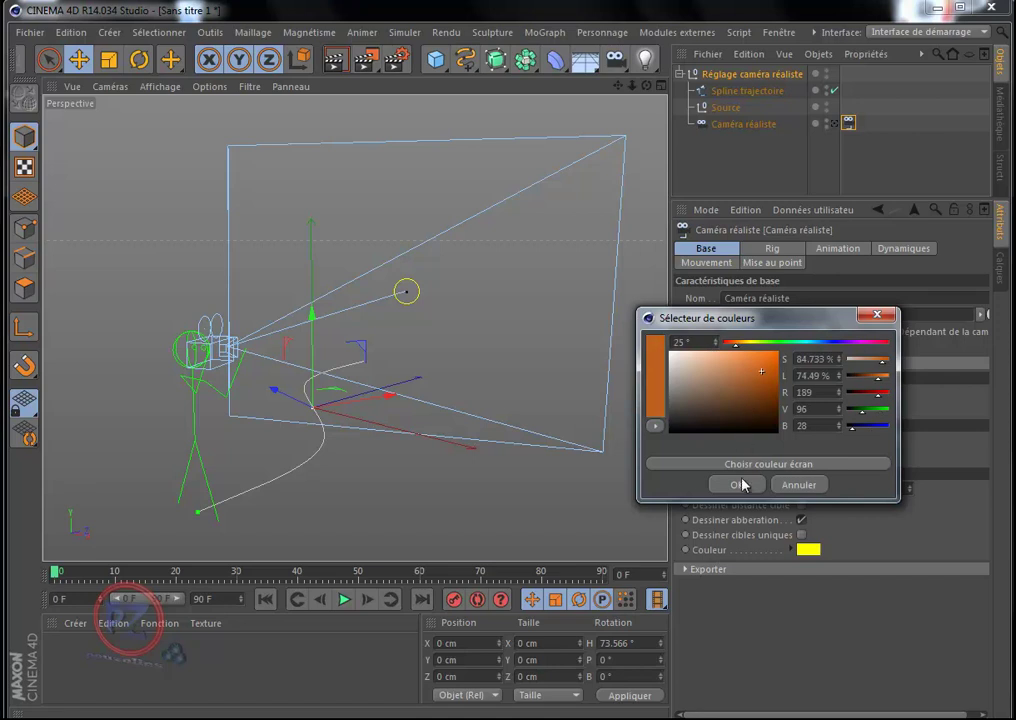
pyautogui.click(736, 484)
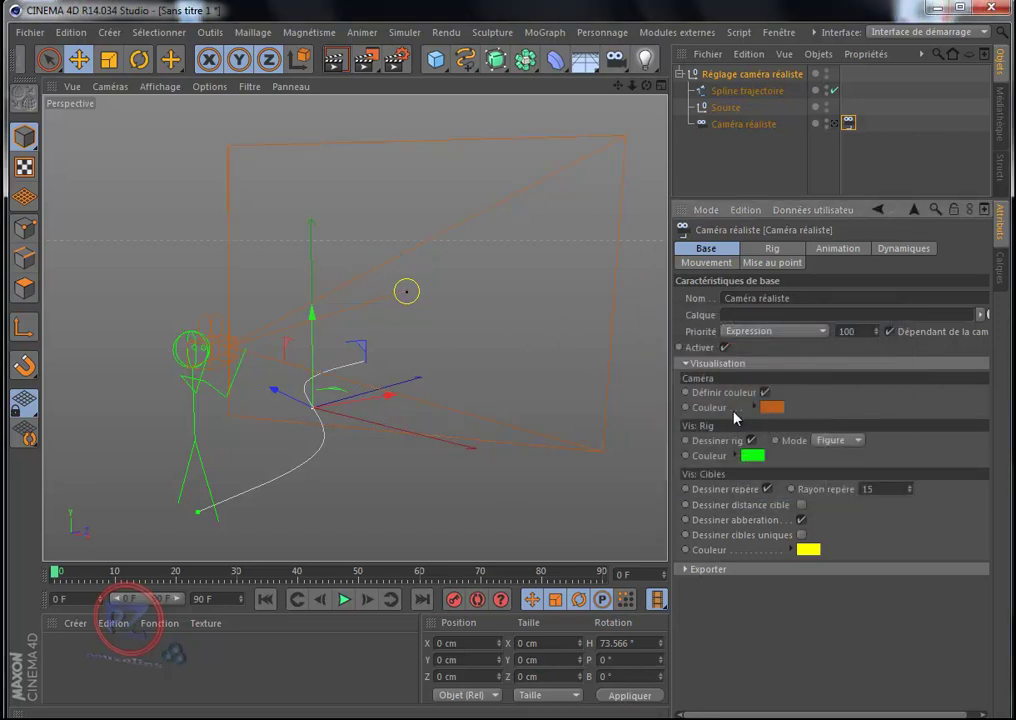
# Step: Toggle Dessiner rig, try Mode Simple, then set the rig display back to Figure
pyautogui.click(751, 441)
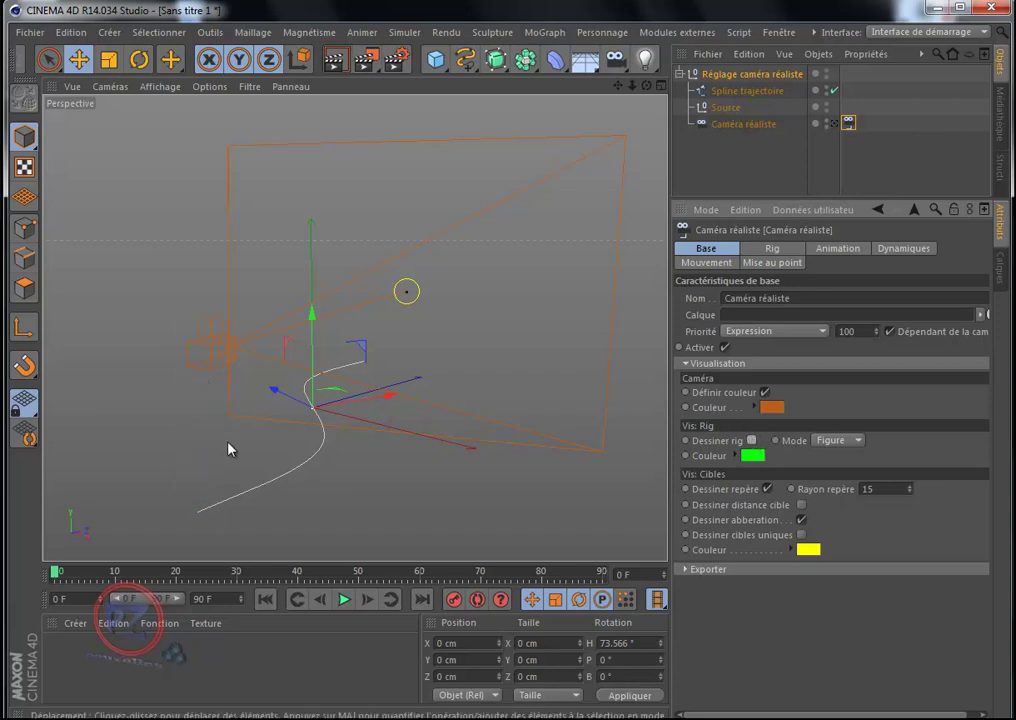
pyautogui.click(751, 441)
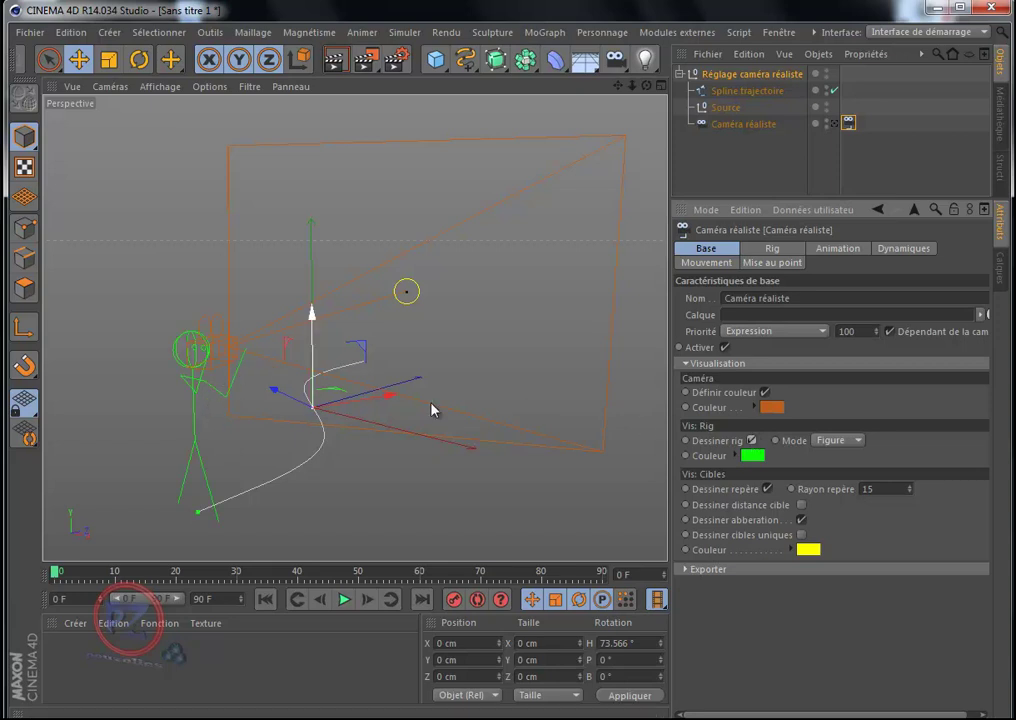
pyautogui.click(860, 442)
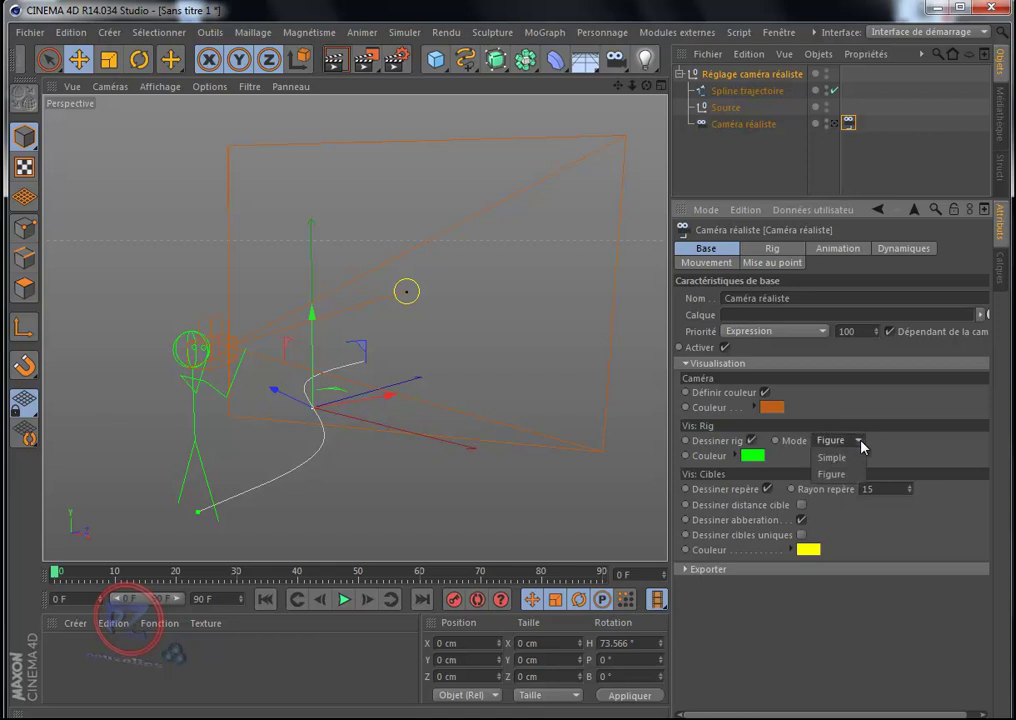
pyautogui.click(850, 458)
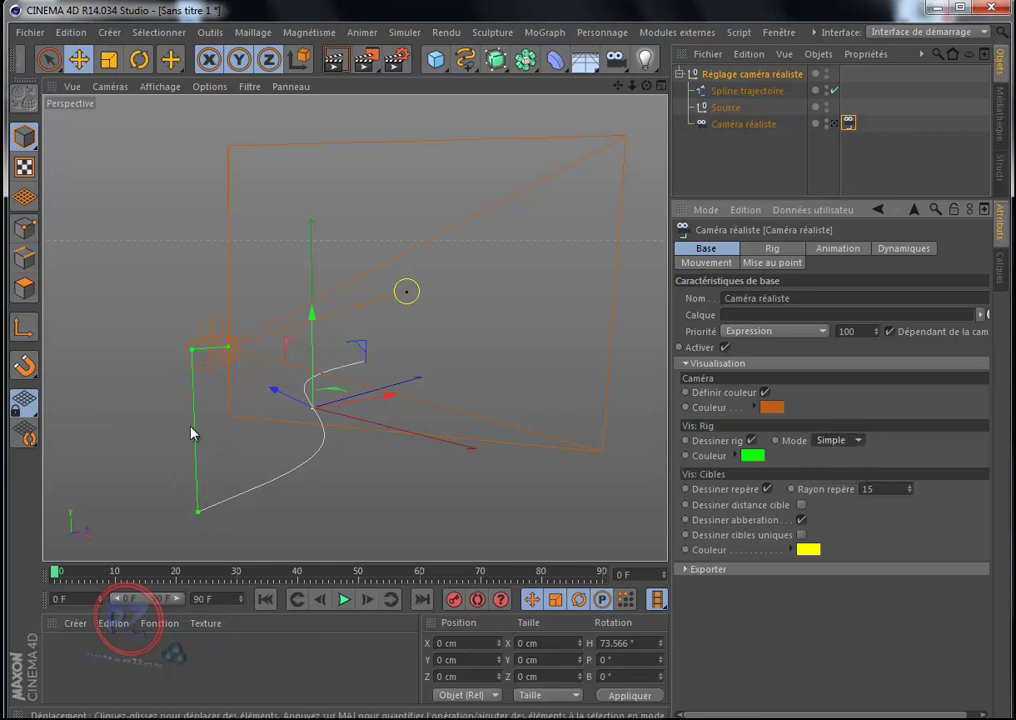
pyautogui.click(858, 441)
pyautogui.click(833, 474)
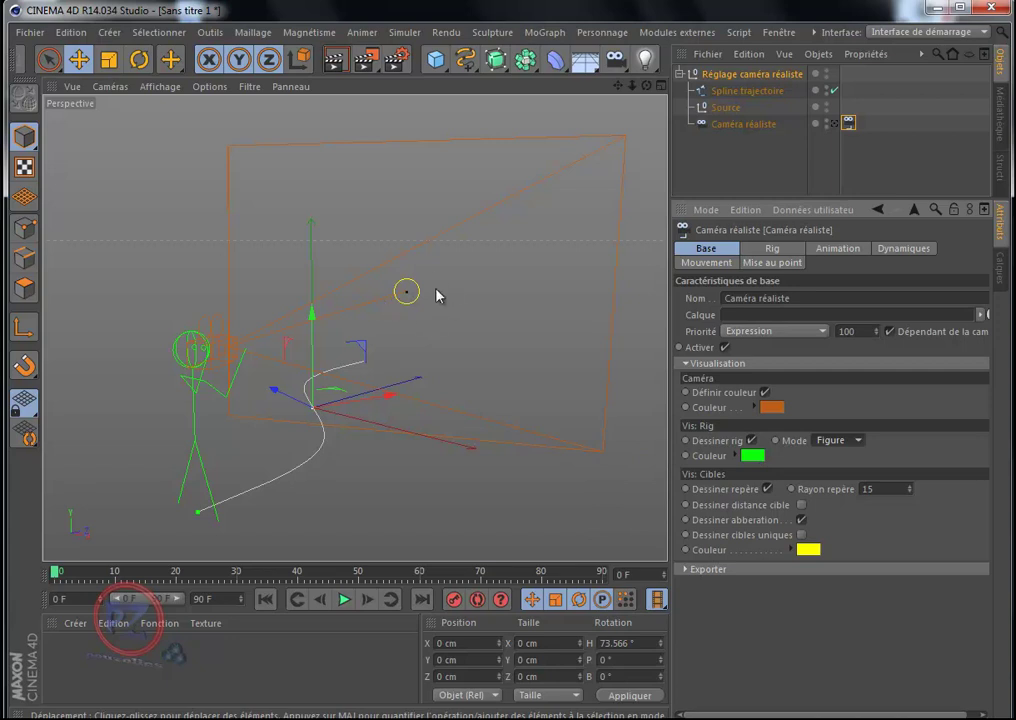
# Step: Toggle the target marker display and enlarge its radius to 101
pyautogui.click(767, 489)
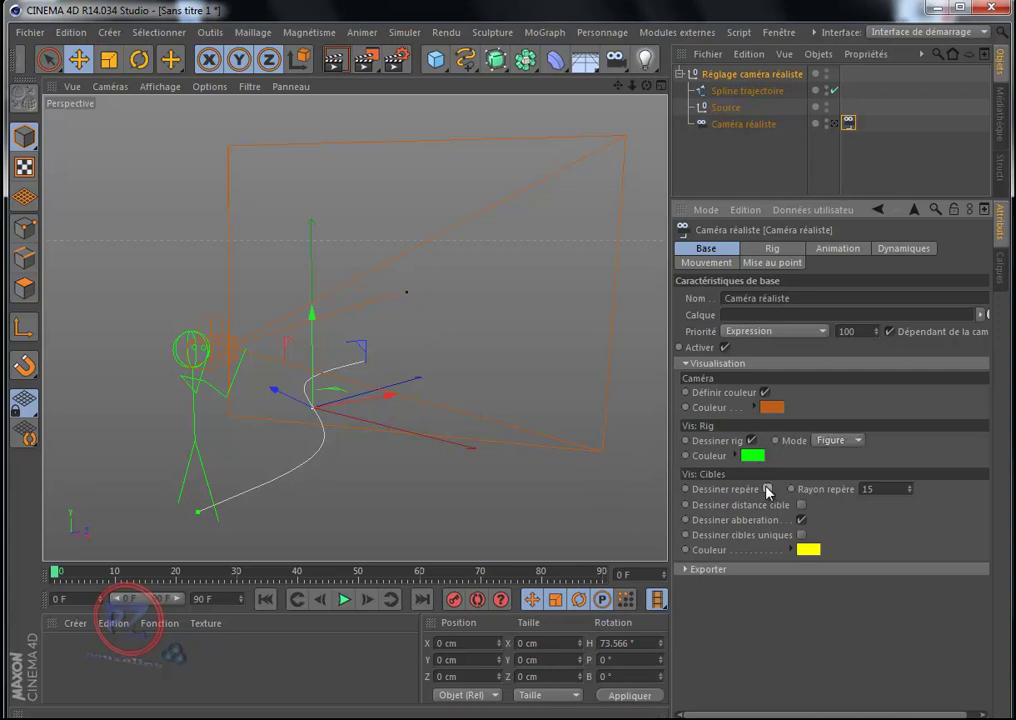
pyautogui.click(767, 489)
pyautogui.moveTo(912, 485)
pyautogui.mouseDown()
pyautogui.moveTo(918, 460)
pyautogui.moveTo(908, 491)
pyautogui.mouseUp()
# Step: Set the Vis: Cibles colour to red (234/37/19)
pyautogui.click(811, 549)
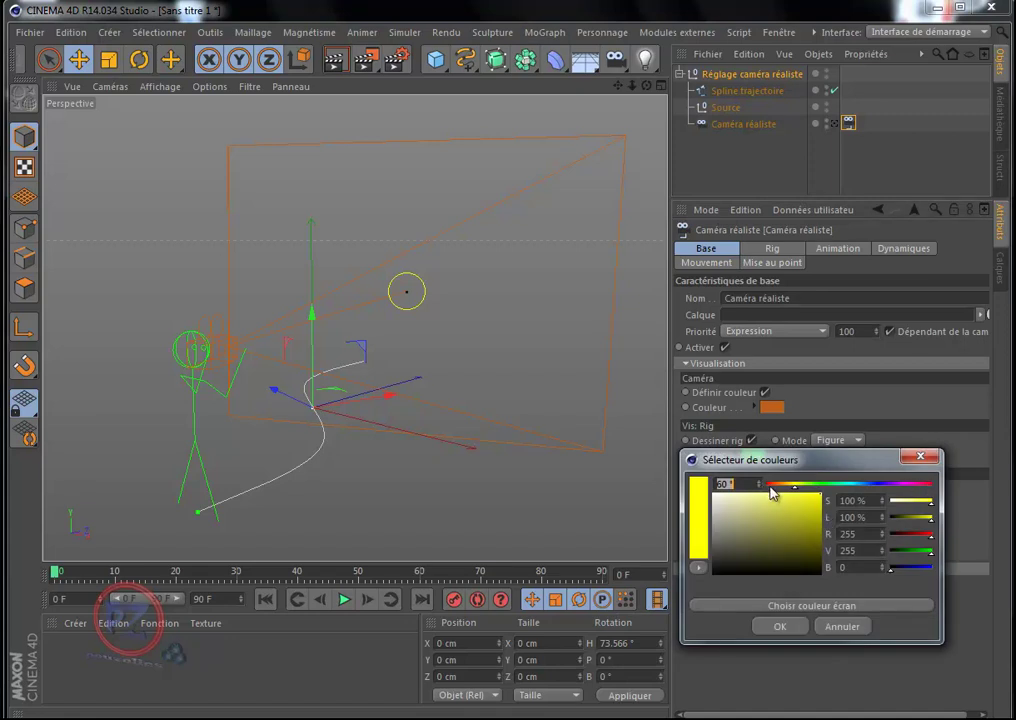
pyautogui.click(771, 486)
pyautogui.click(816, 503)
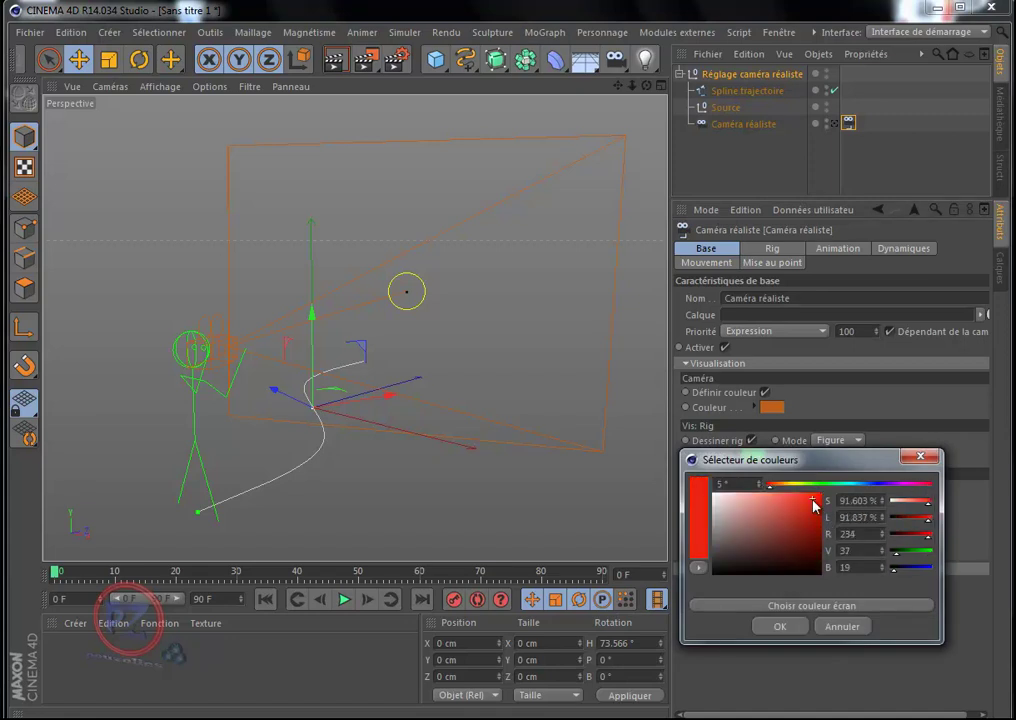
pyautogui.click(781, 626)
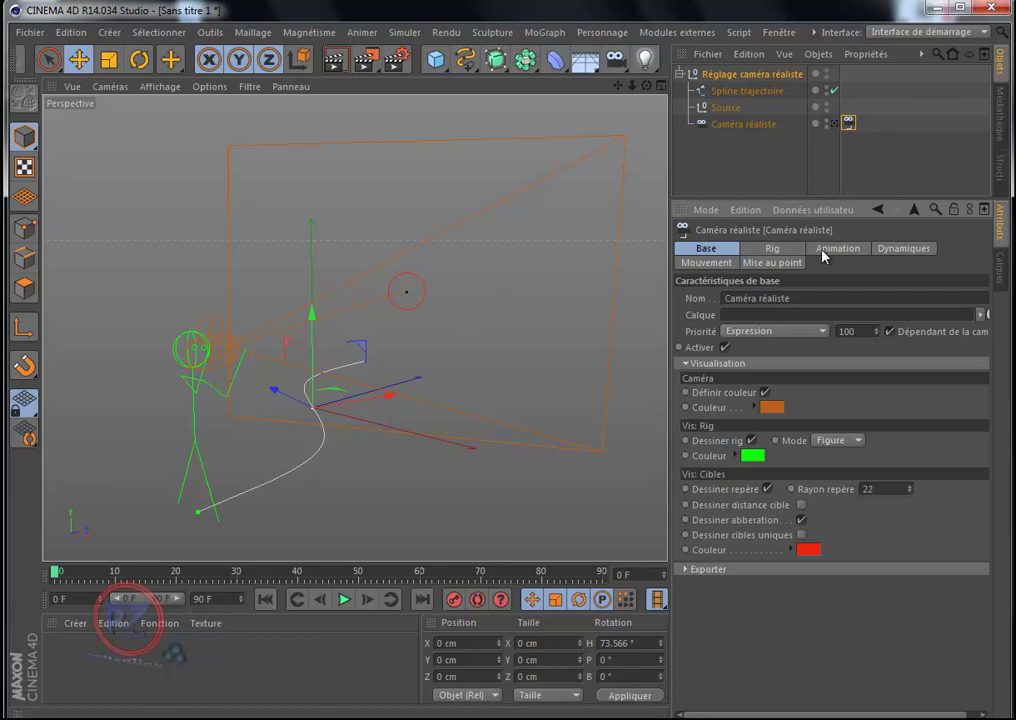
# Step: In the Rig tab, set Hauteur to 177 cm and the first parallax offset to 2 cm
pyautogui.click(773, 249)
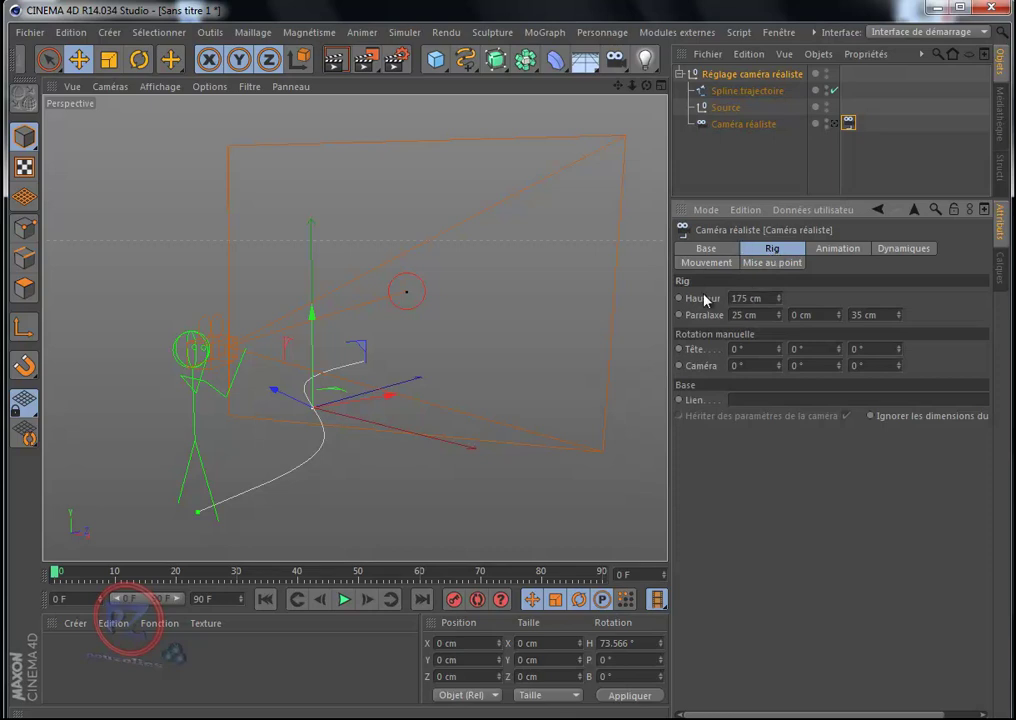
pyautogui.moveTo(781, 299); pyautogui.dragTo(781, 299)
pyautogui.moveTo(781, 316); pyautogui.dragTo(783, 316)
pyautogui.moveTo(646, 87); pyautogui.dragTo(510, 311)
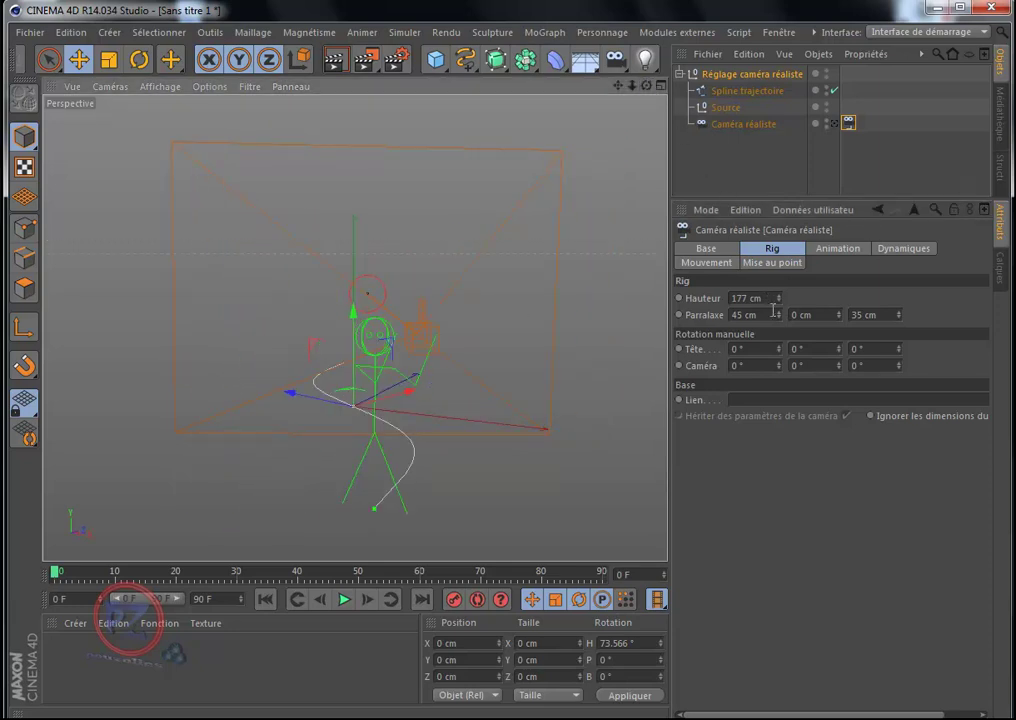
pyautogui.moveTo(778, 316)
pyautogui.mouseDown()
pyautogui.moveTo(777, 333)
pyautogui.moveTo(785, 307)
pyautogui.moveTo(781, 318)
pyautogui.mouseUp()
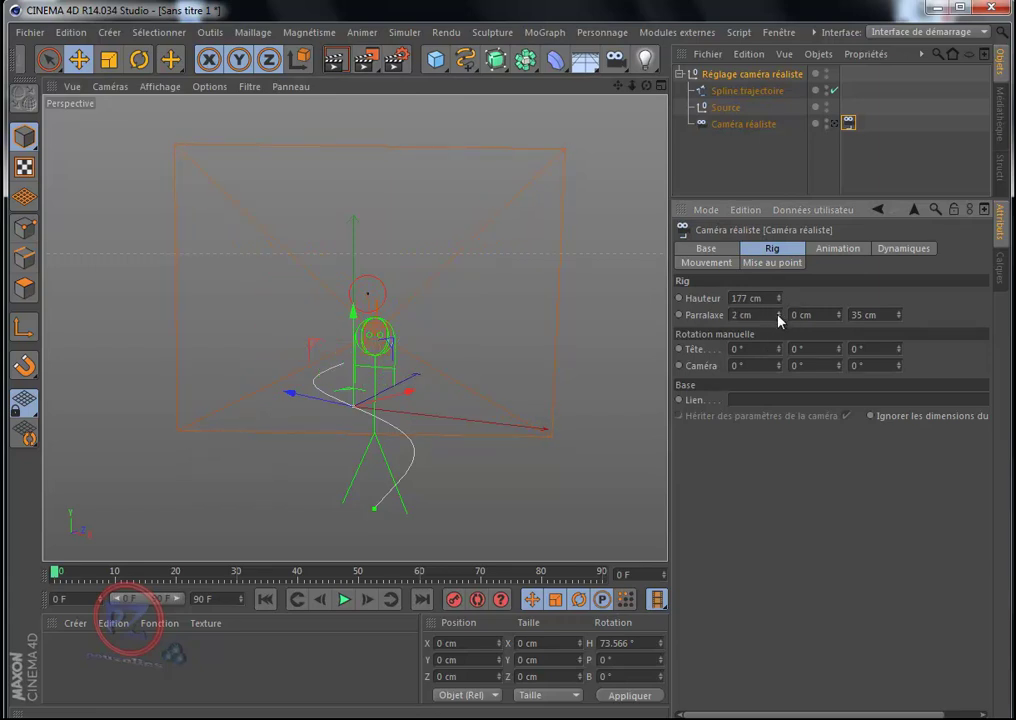
# Step: Set the second parallax offset to 10 cm and the third to 79 cm
pyautogui.click(839, 314)
pyautogui.moveTo(843, 317); pyautogui.dragTo(843, 316)
pyautogui.moveTo(843, 320); pyautogui.dragTo(900, 318)
pyautogui.moveTo(646, 86)
pyautogui.mouseDown()
pyautogui.moveTo(503, 311)
pyautogui.moveTo(515, 311)
pyautogui.mouseUp()
pyautogui.moveTo(898, 317)
pyautogui.mouseDown()
pyautogui.moveTo(901, 301)
pyautogui.moveTo(898, 325)
pyautogui.mouseUp()
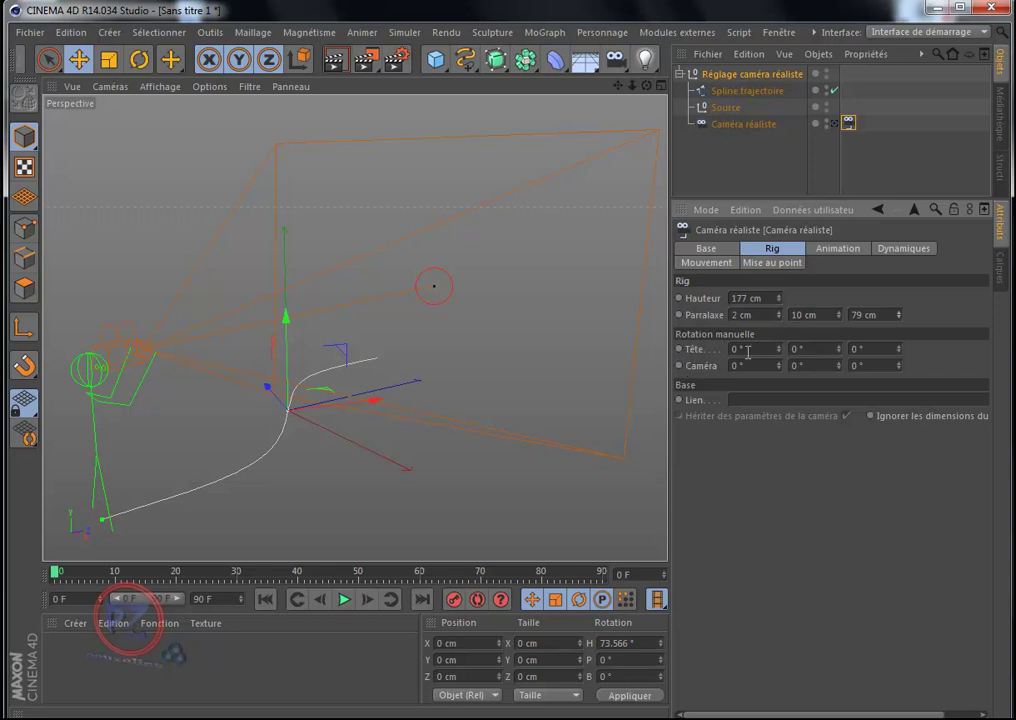
# Step: Set Rotation manuelle Tête to 19°/-4°/-1° and the Caméra rotation to 6°
pyautogui.moveTo(780, 353)
pyautogui.mouseDown()
pyautogui.moveTo(787, 338)
pyautogui.moveTo(781, 357)
pyautogui.moveTo(840, 352)
pyautogui.mouseUp()
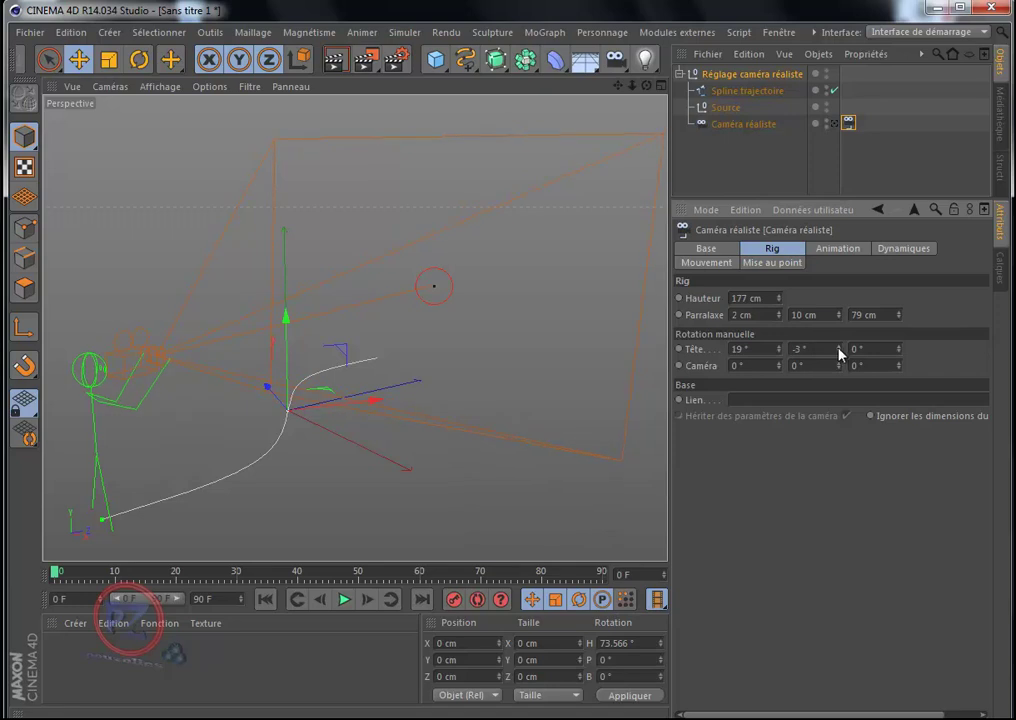
pyautogui.moveTo(899, 349); pyautogui.dragTo(904, 351)
pyautogui.moveTo(781, 368); pyautogui.dragTo(784, 370)
# Step: Add a Sphère from the primitives palette and reduce its radius
pyautogui.click(436, 60)
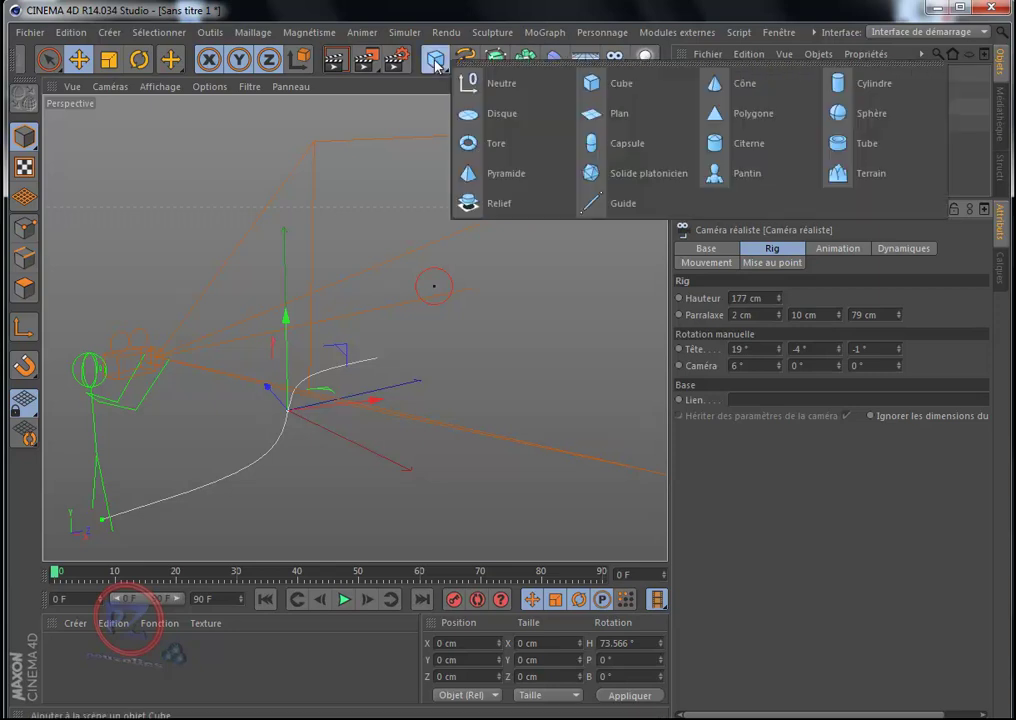
pyautogui.click(845, 113)
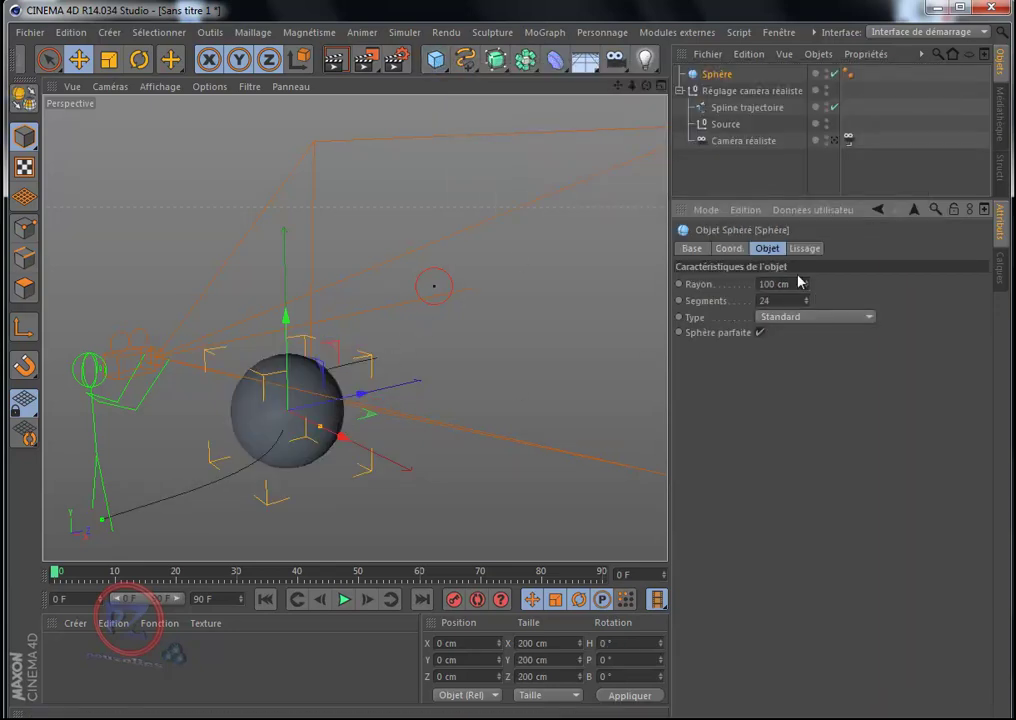
pyautogui.moveTo(806, 290)
pyautogui.mouseDown()
pyautogui.moveTo(809, 304)
pyautogui.moveTo(809, 290)
pyautogui.mouseUp()
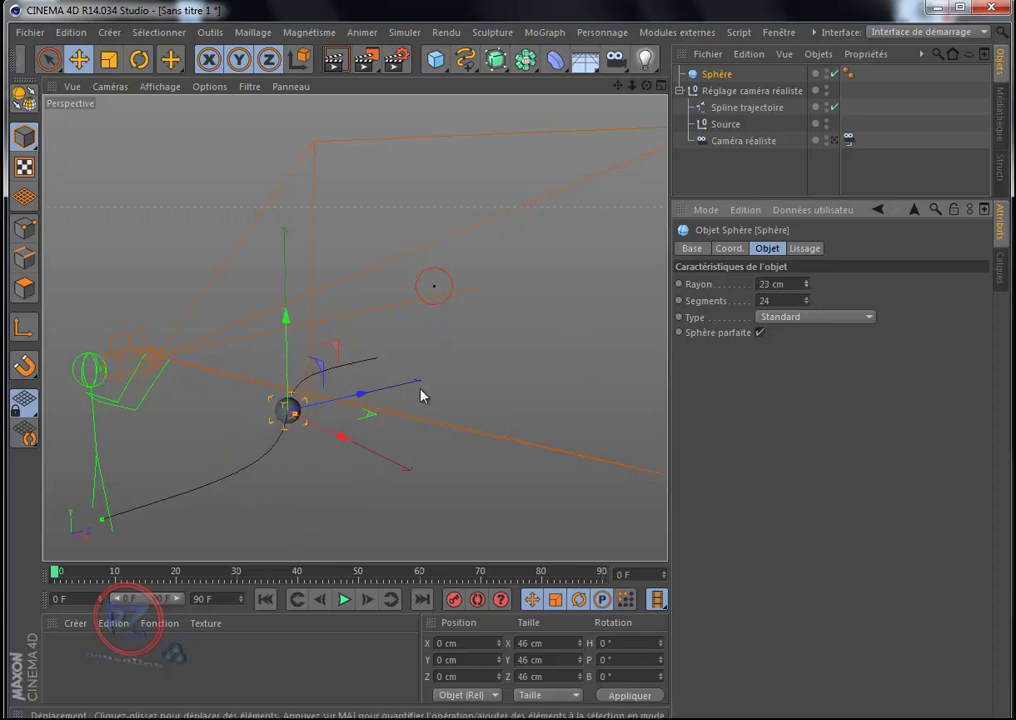
# Step: Animate the sphere along X from -1376.139 cm at frame 0 to 516.101 cm at frame 90
pyautogui.moveTo(342, 437); pyautogui.dragTo(109, 336)
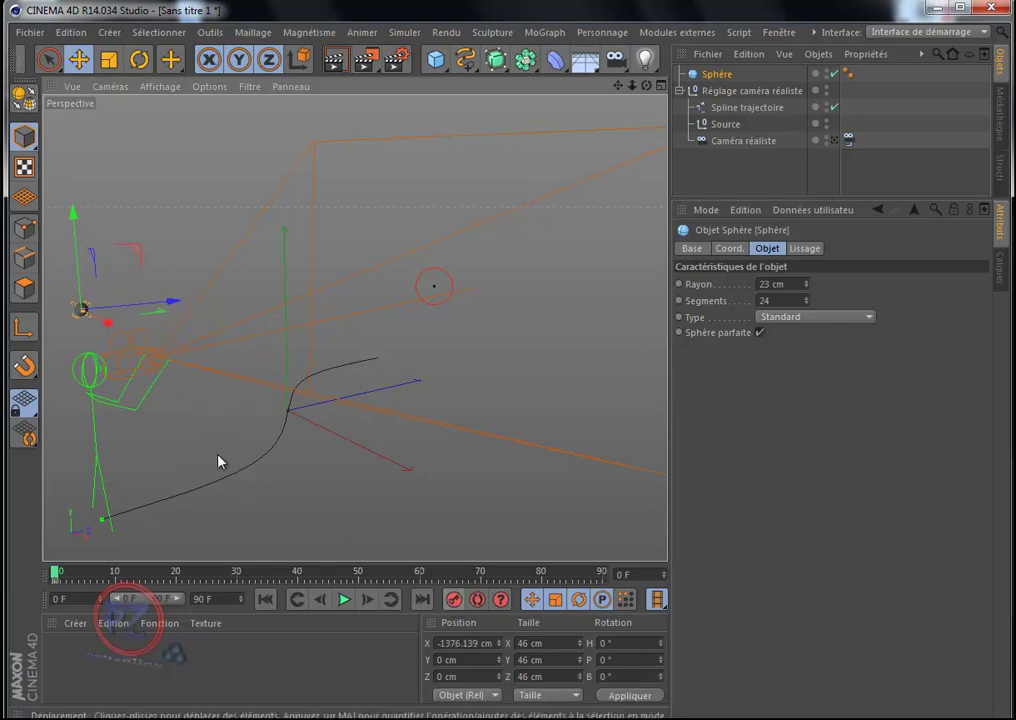
pyautogui.moveTo(108, 322); pyautogui.dragTo(599, 531)
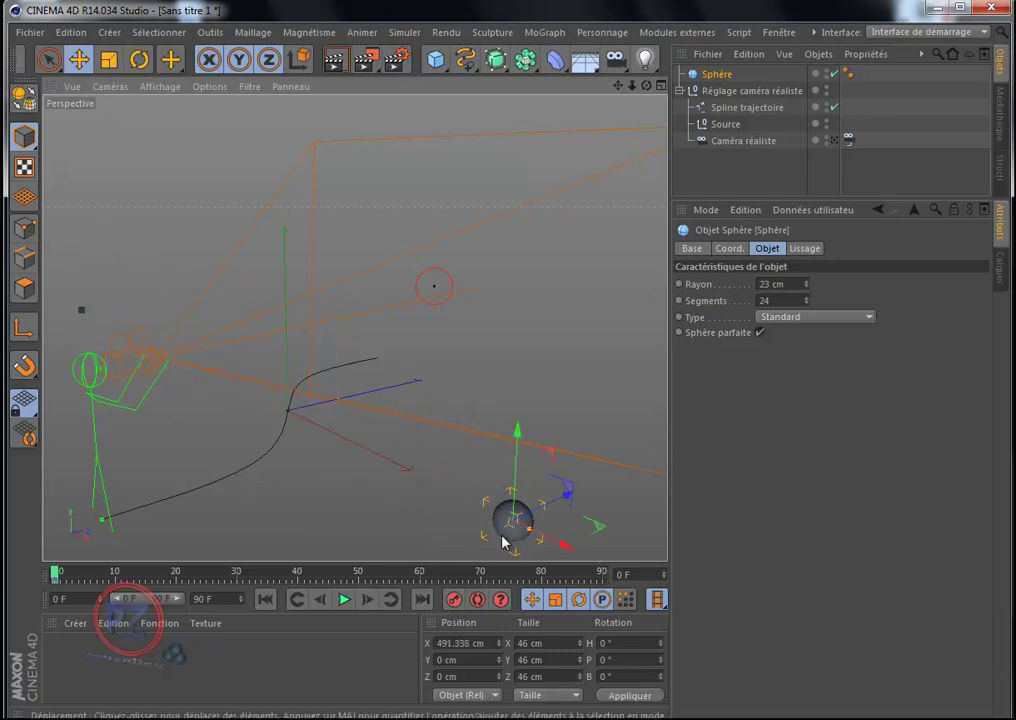
pyautogui.moveTo(63, 577); pyautogui.dragTo(621, 577)
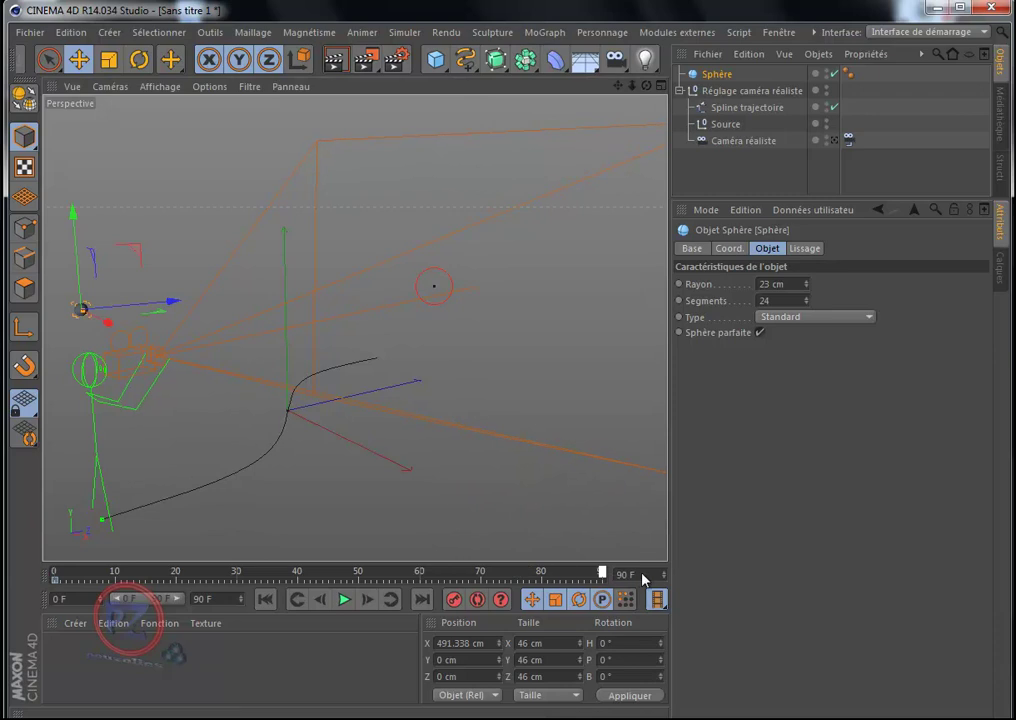
pyautogui.moveTo(102, 322); pyautogui.dragTo(549, 577)
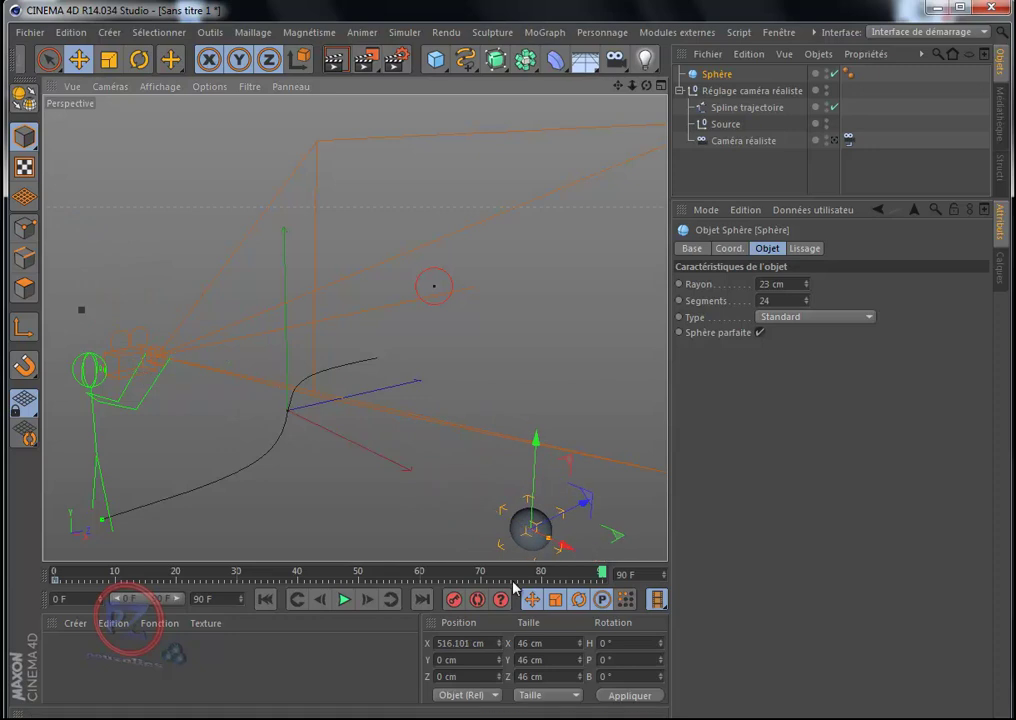
pyautogui.click(453, 599)
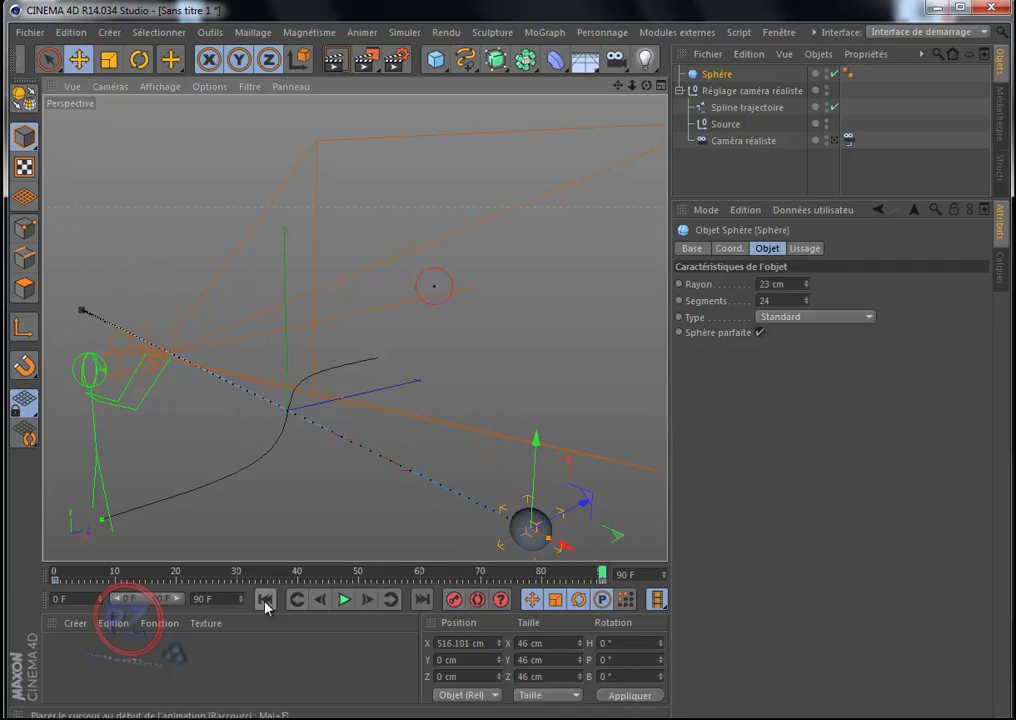
# Step: Play back the sphere animation and rewind to frame 0
pyautogui.click(267, 600)
pyautogui.click(343, 599)
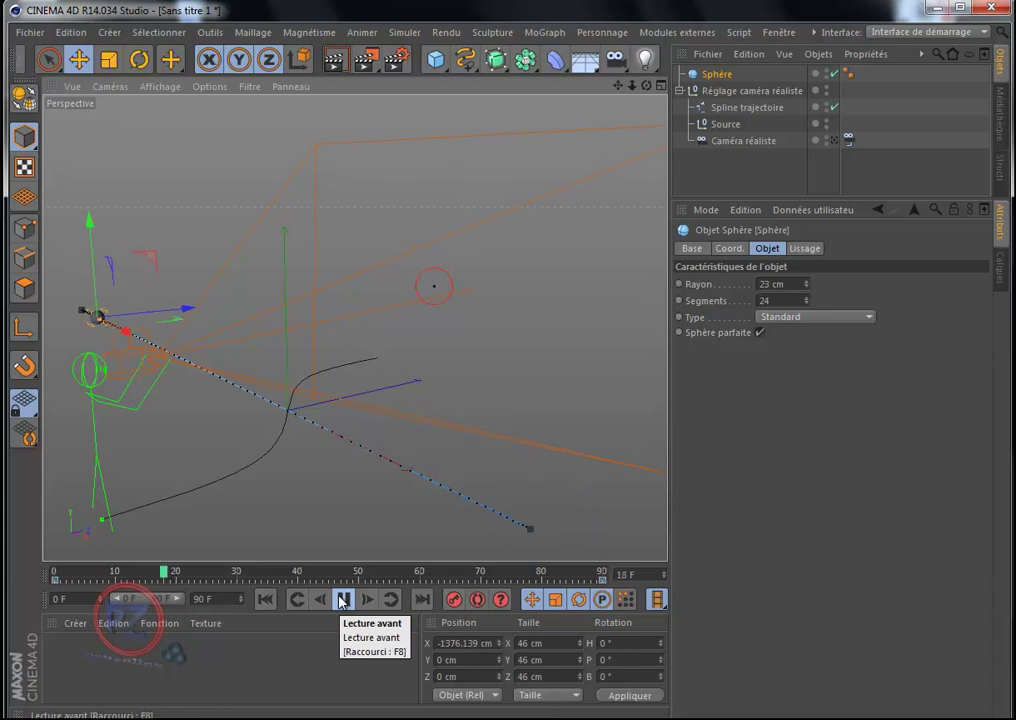
pyautogui.click(343, 599)
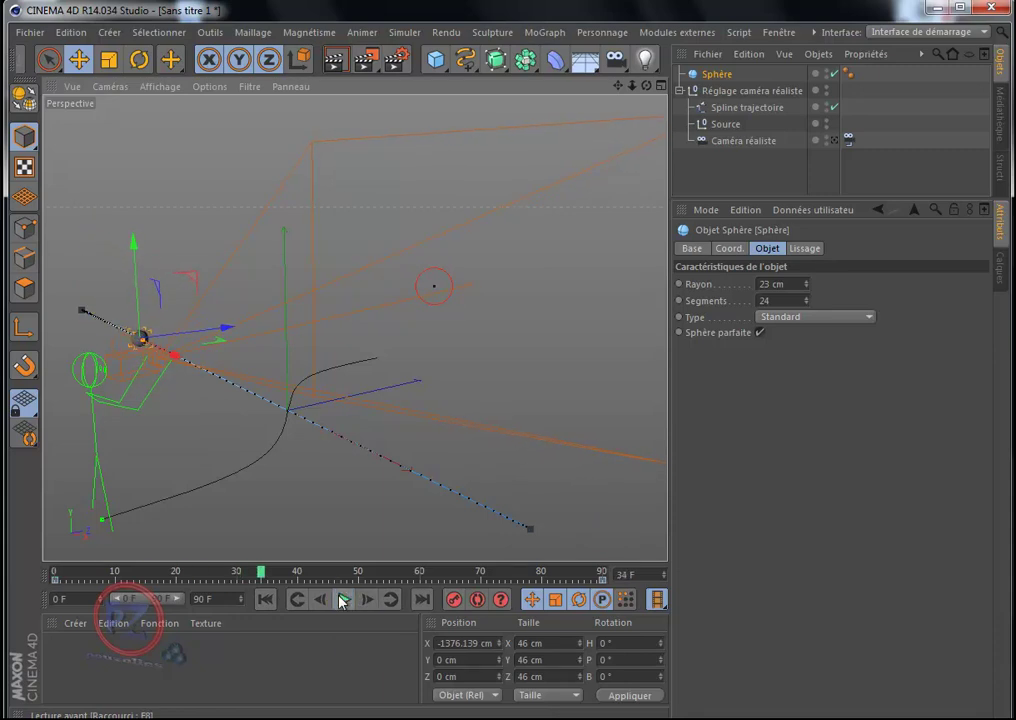
pyautogui.click(267, 600)
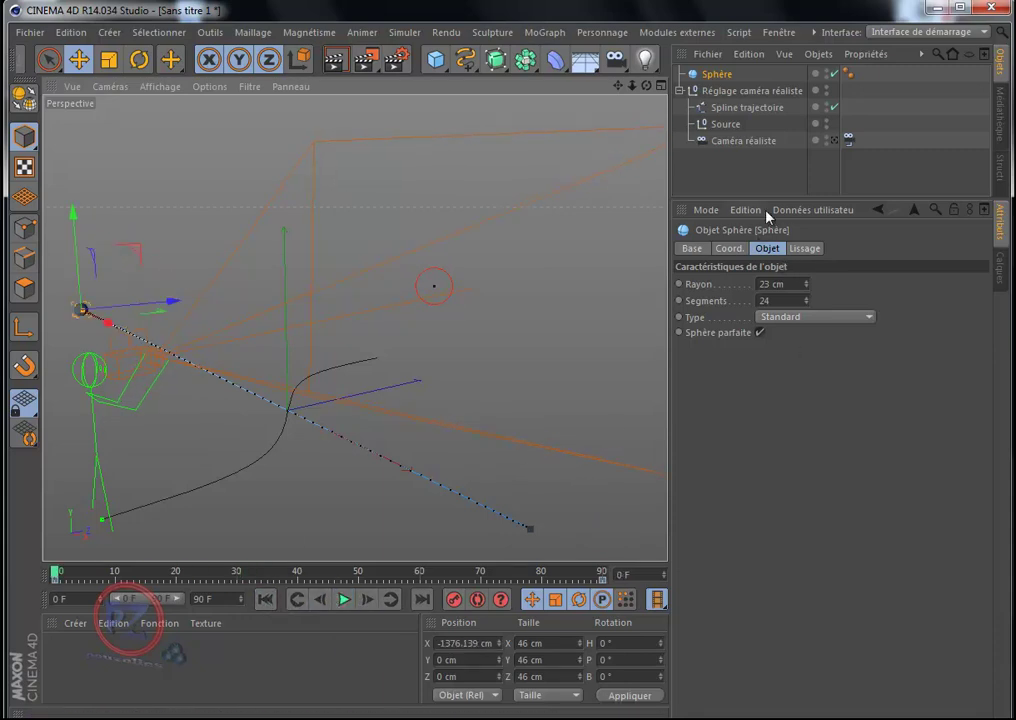
# Step: Switch off Splines Activer on the Caméra réaliste and preview playback
pyautogui.click(850, 140)
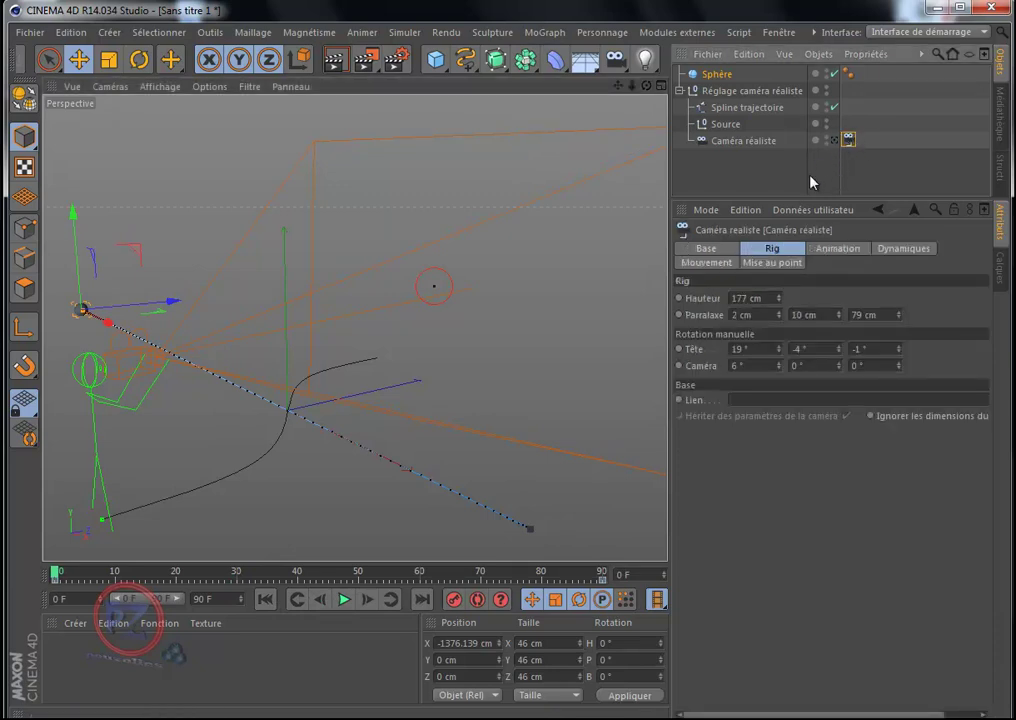
pyautogui.click(838, 250)
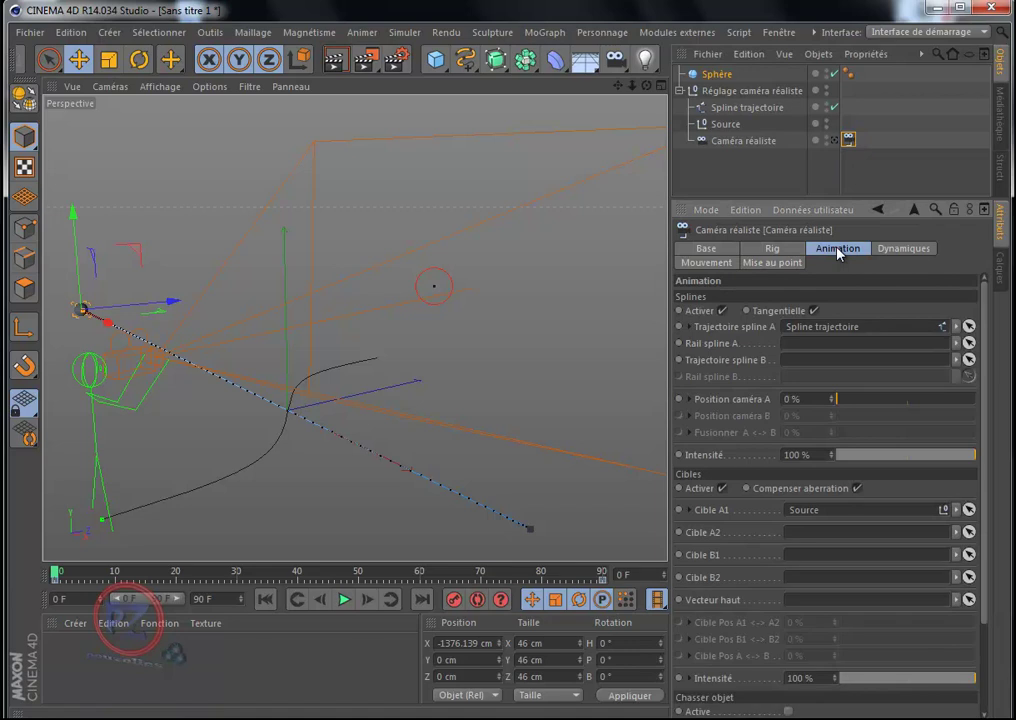
pyautogui.click(723, 311)
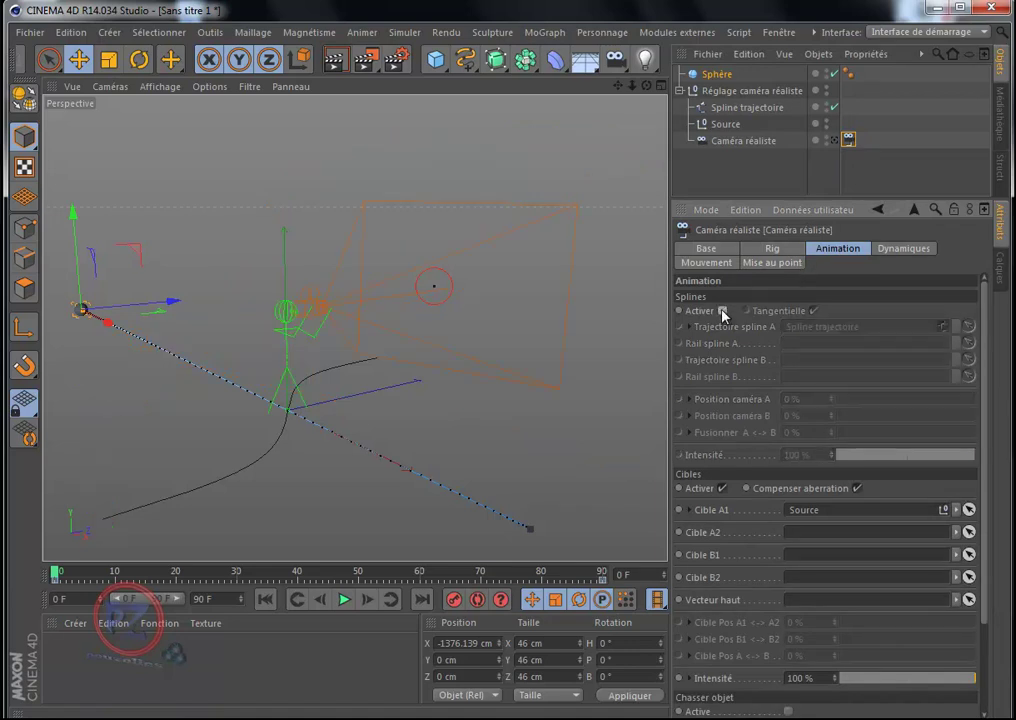
pyautogui.click(344, 600)
pyautogui.click(344, 600)
# Step: Rewind to frame 0, re-enable spline following, and show the Rig settings
pyautogui.click(264, 599)
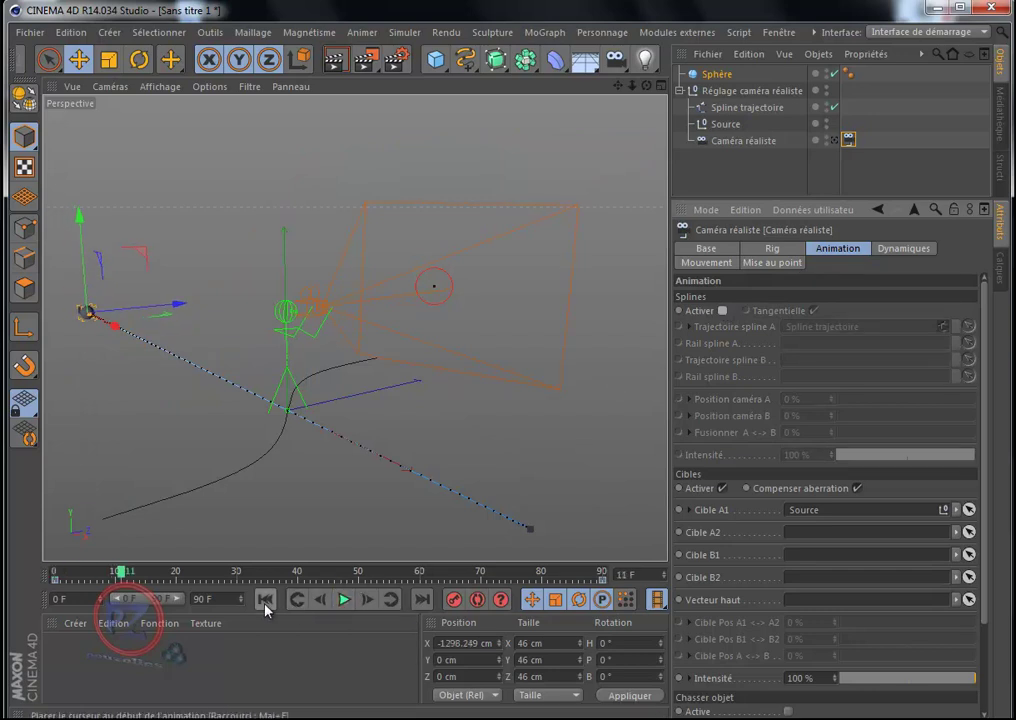
pyautogui.click(723, 311)
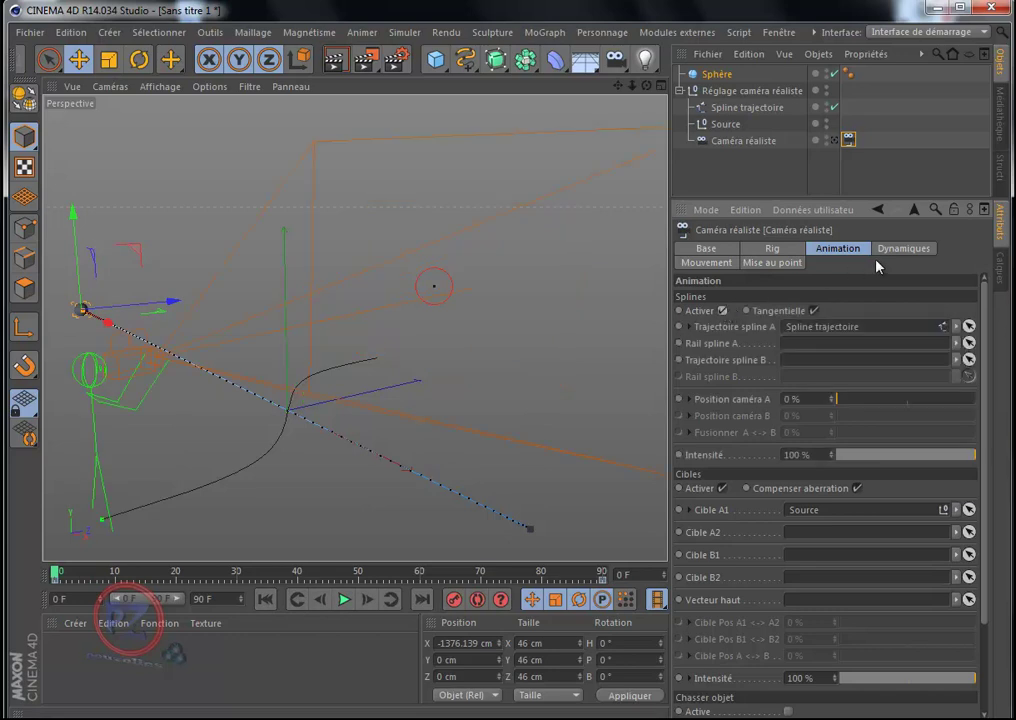
pyautogui.click(788, 251)
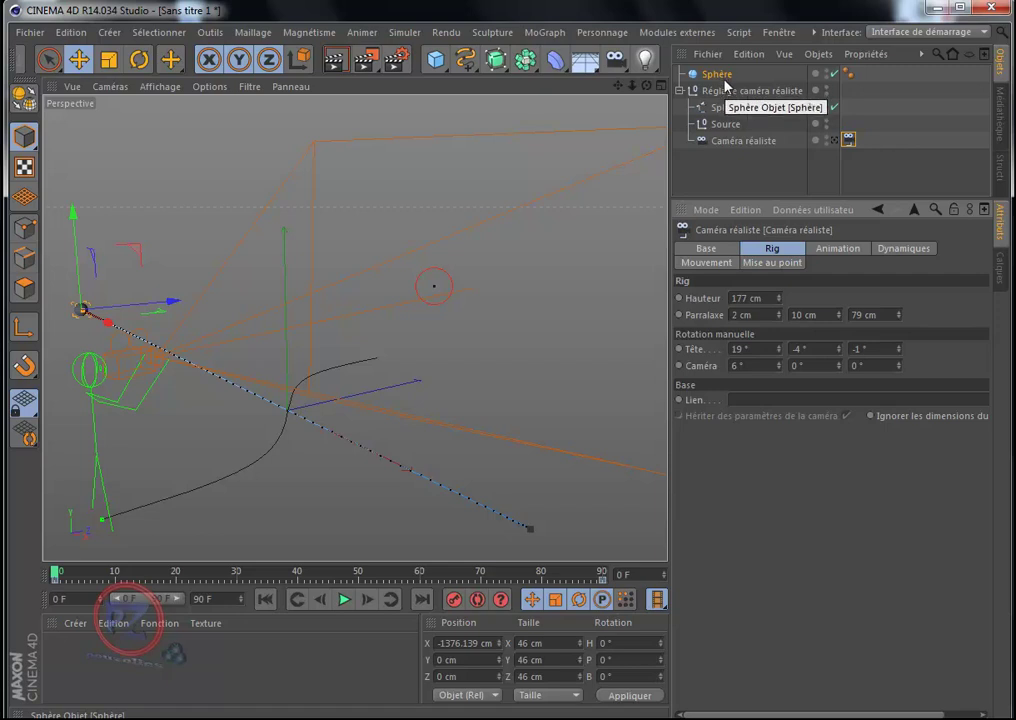
# Step: Set Source as the Cible A1 target and preview playback with spline following off
pyautogui.moveTo(718, 74); pyautogui.dragTo(765, 400)
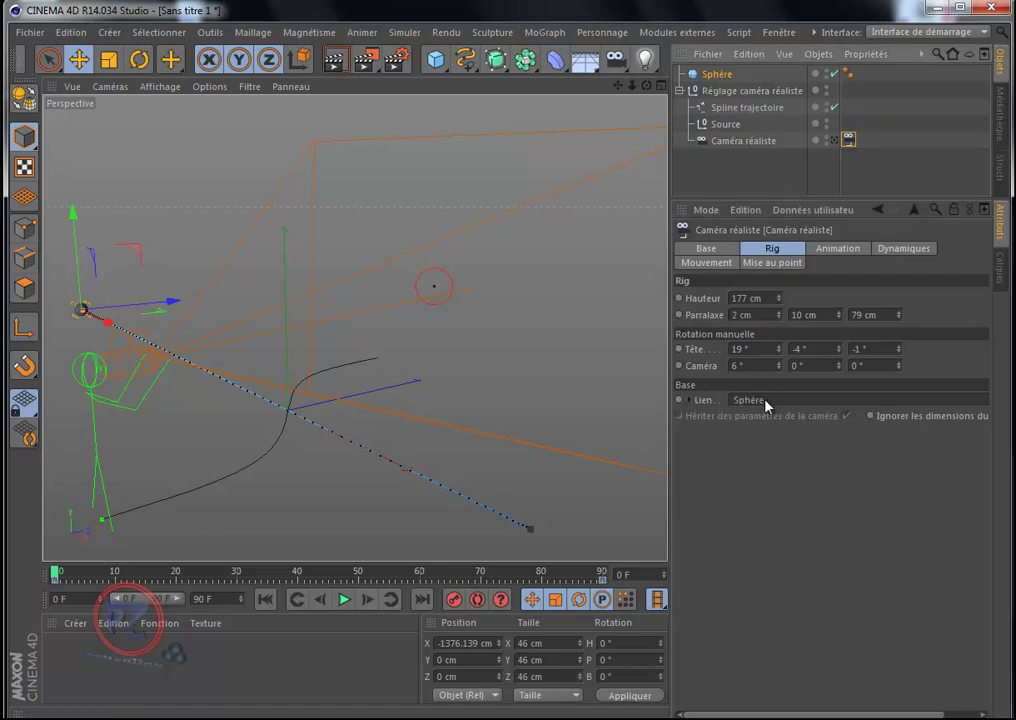
pyautogui.click(837, 248)
pyautogui.click(722, 311)
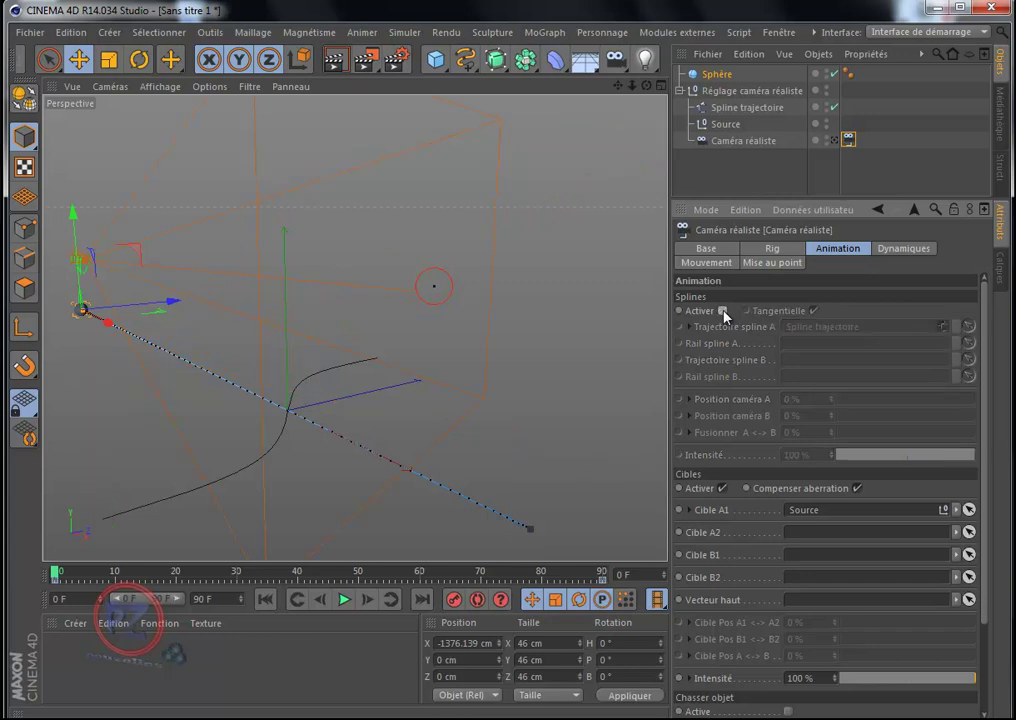
pyautogui.click(344, 599)
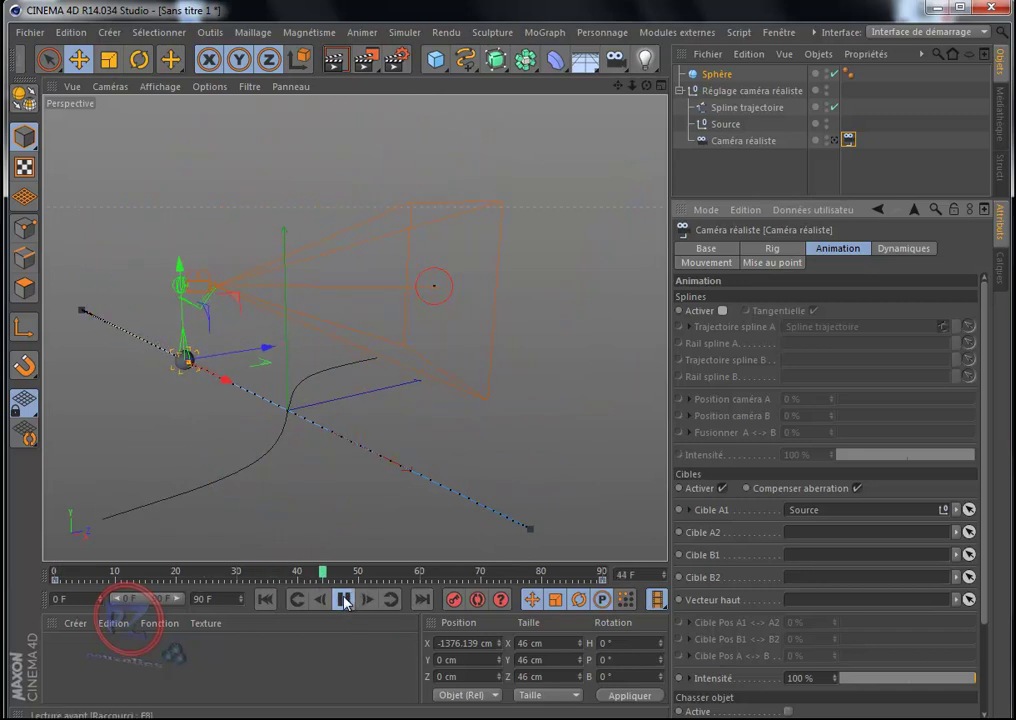
pyautogui.click(343, 600)
pyautogui.click(266, 599)
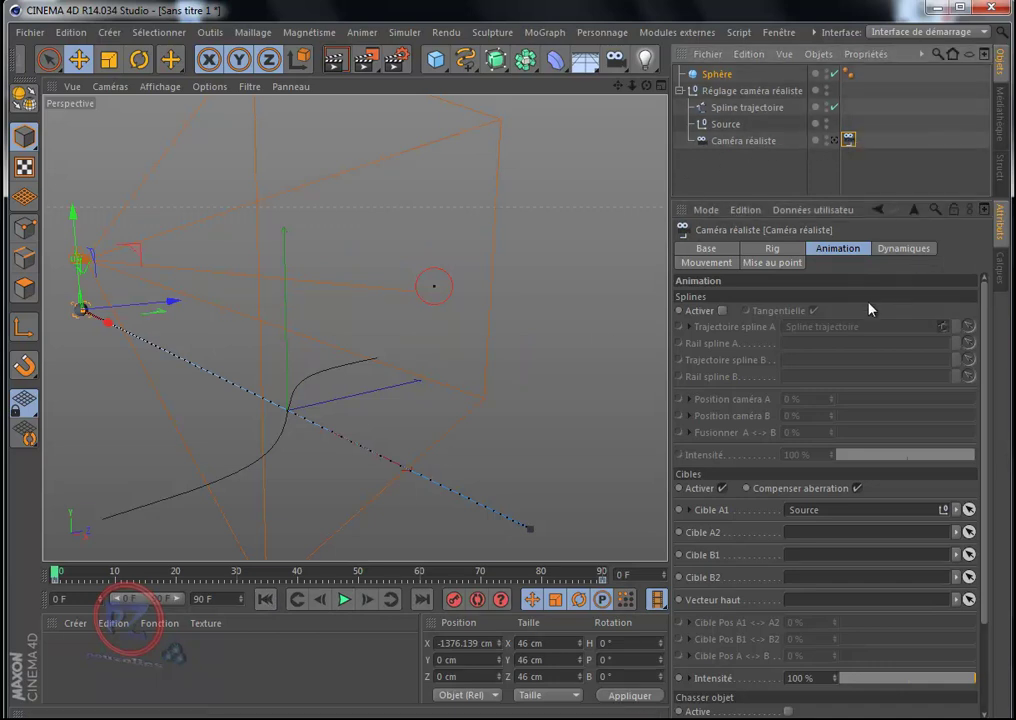
# Step: Re-enable spline animation and test Position caméra A, leaving the camera at 0% along Spline trajectoire
pyautogui.click(724, 312)
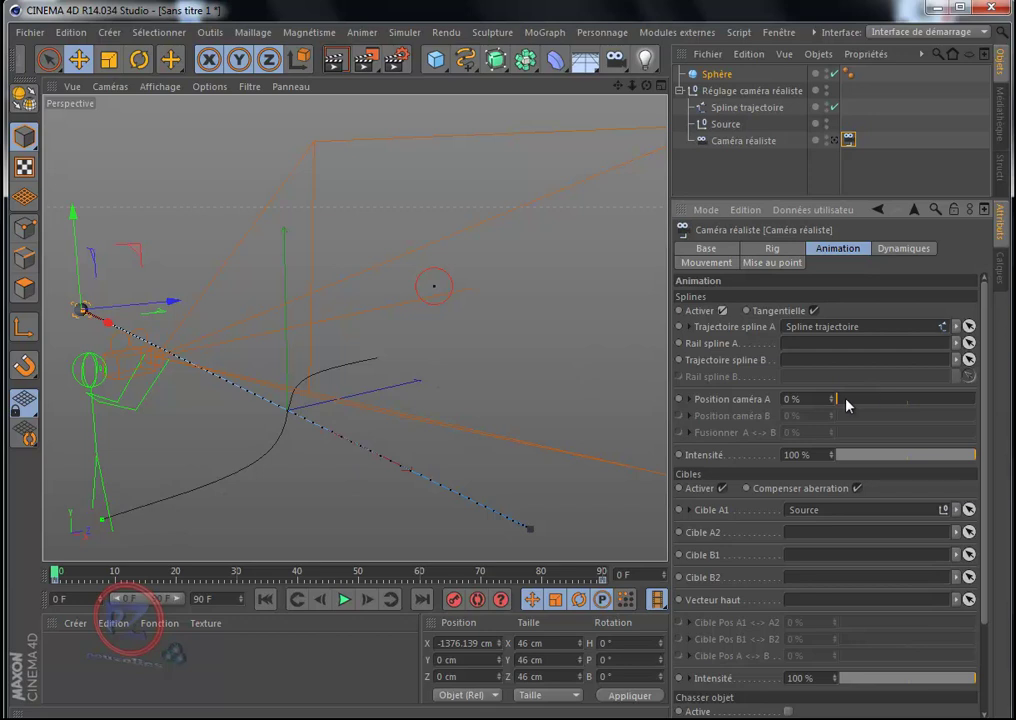
pyautogui.moveTo(838, 403)
pyautogui.mouseDown()
pyautogui.moveTo(975, 385)
pyautogui.moveTo(869, 409)
pyautogui.moveTo(834, 400)
pyautogui.moveTo(827, 419)
pyautogui.mouseUp()
pyautogui.click(465, 59)
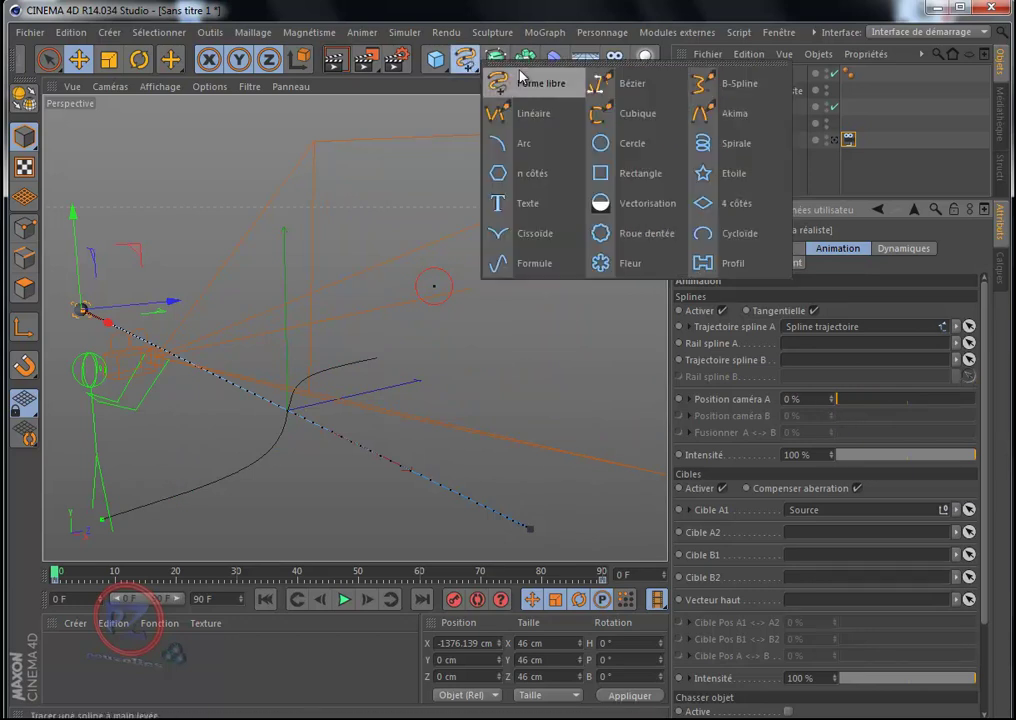
# Step: Add a Cercle spline in the XZ plane and move it back along Z to 290.487 cm
pyautogui.click(622, 146)
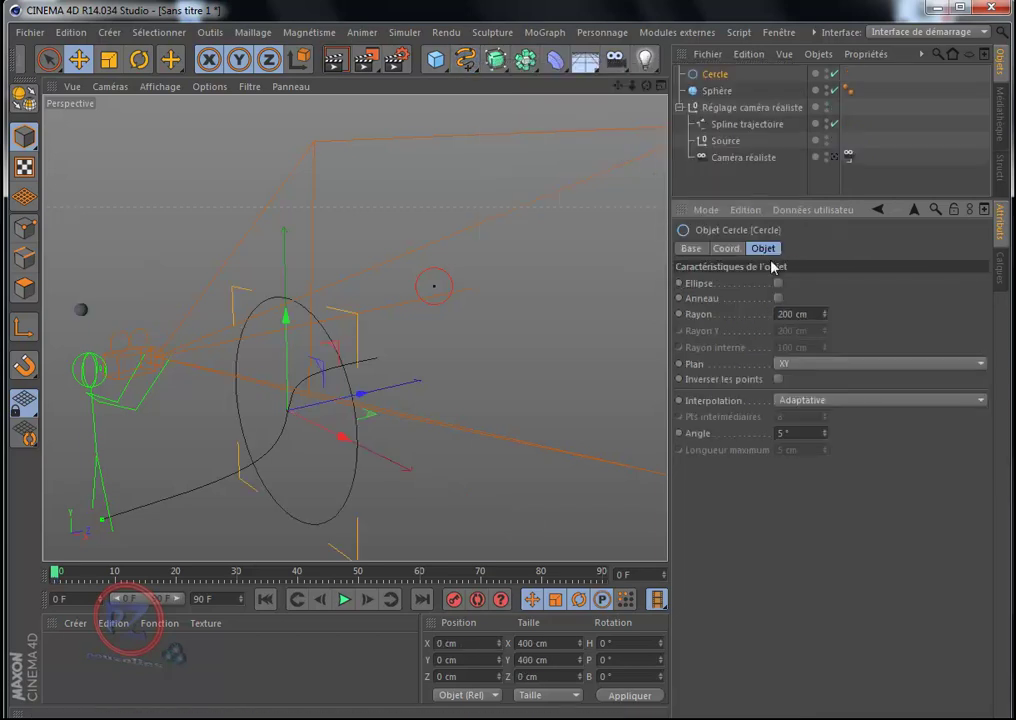
pyautogui.click(838, 364)
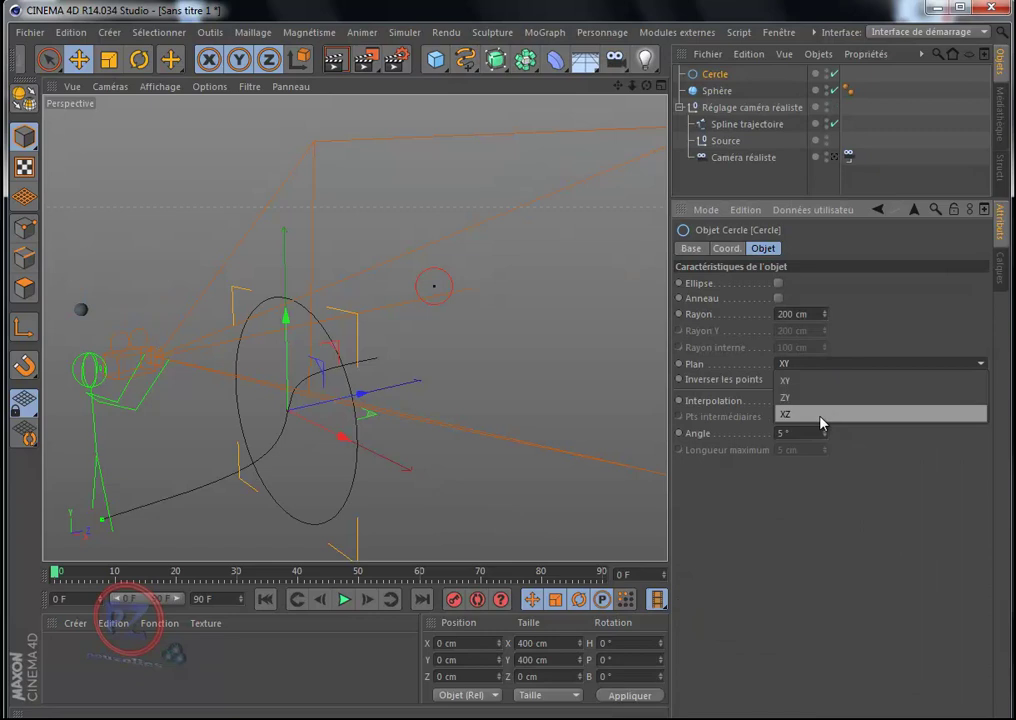
pyautogui.click(821, 422)
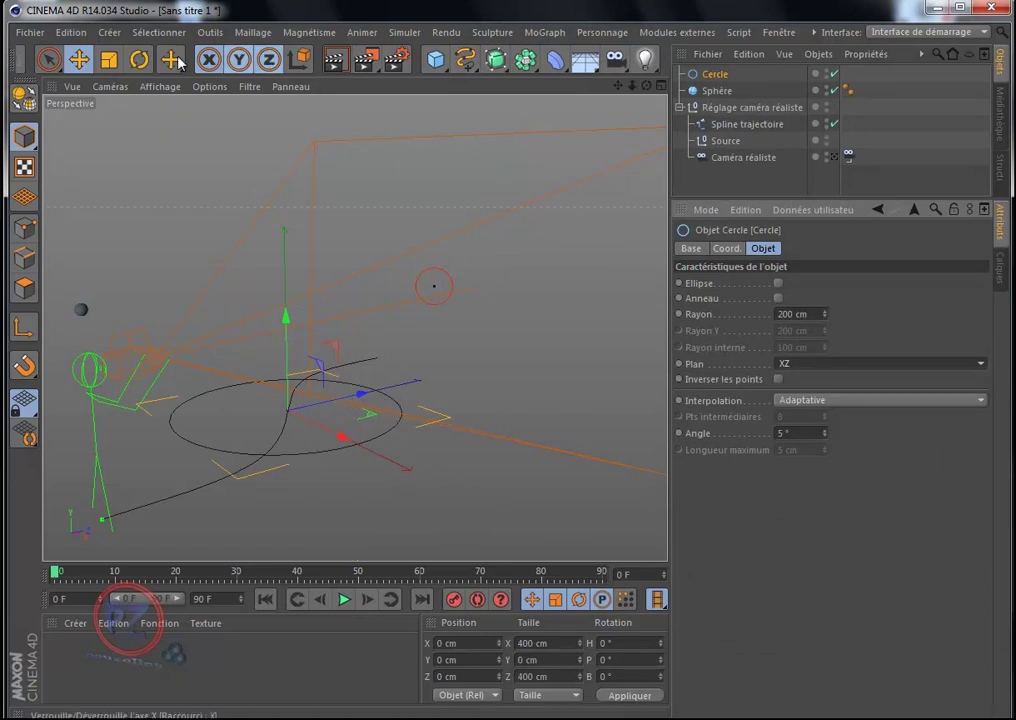
pyautogui.moveTo(374, 396)
pyautogui.mouseDown()
pyautogui.moveTo(480, 365)
pyautogui.moveTo(510, 307)
pyautogui.mouseUp()
pyautogui.click(108, 60)
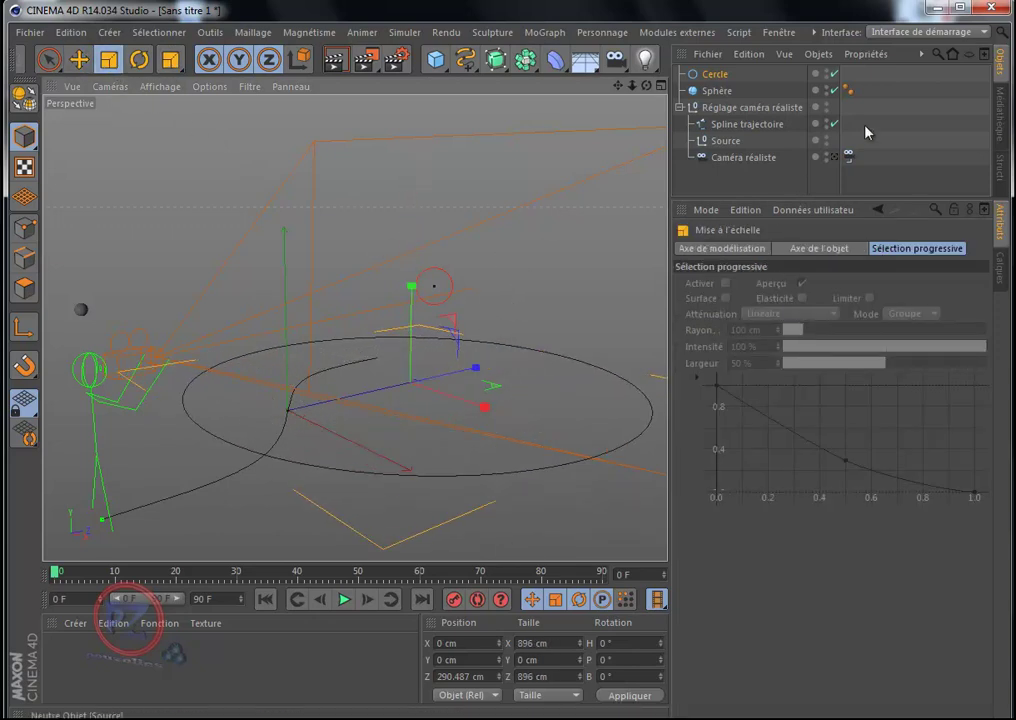
# Step: Set Cercle as the camera's Trajectoire spline A and test Position caméra A and Intensité
pyautogui.click(848, 156)
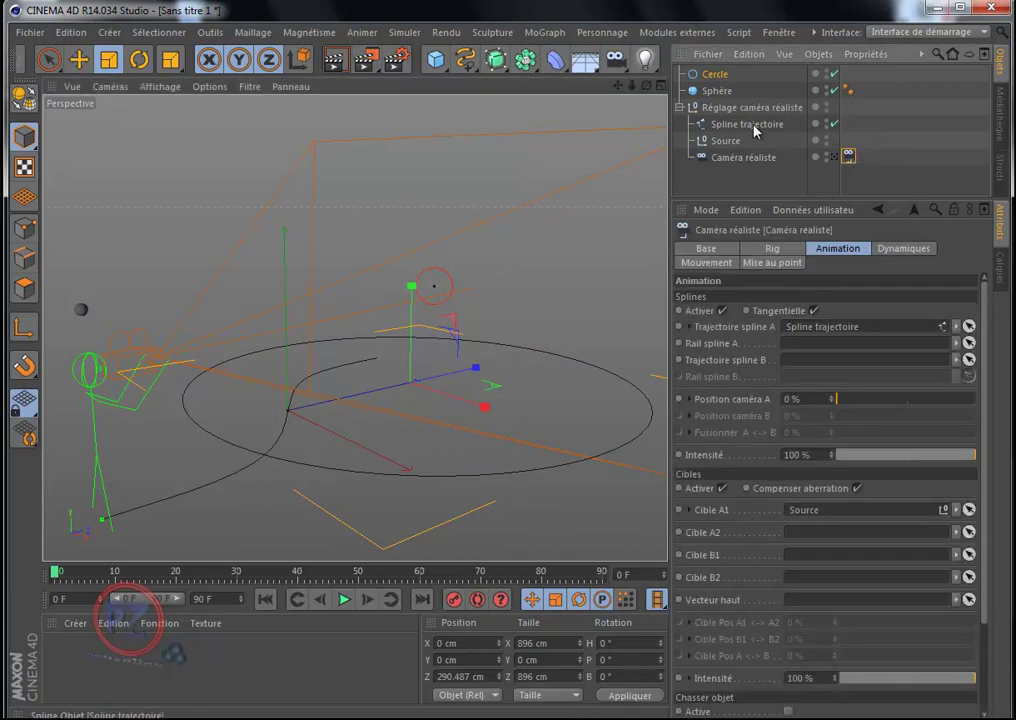
pyautogui.moveTo(714, 76); pyautogui.dragTo(825, 327)
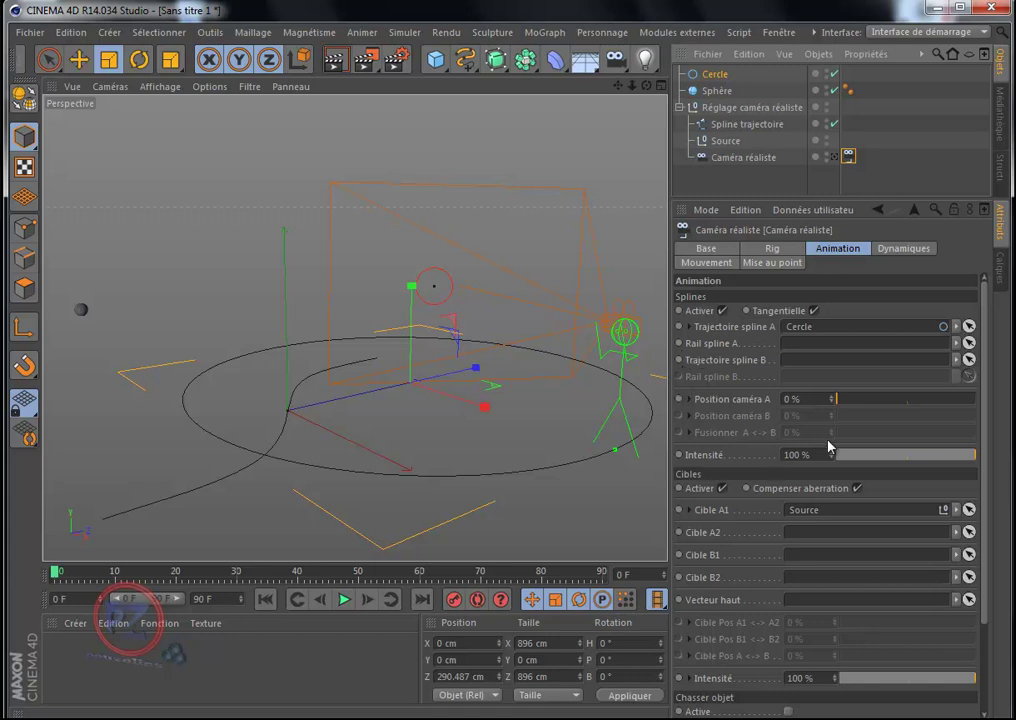
pyautogui.moveTo(838, 403)
pyautogui.mouseDown()
pyautogui.moveTo(964, 408)
pyautogui.moveTo(838, 421)
pyautogui.mouseUp()
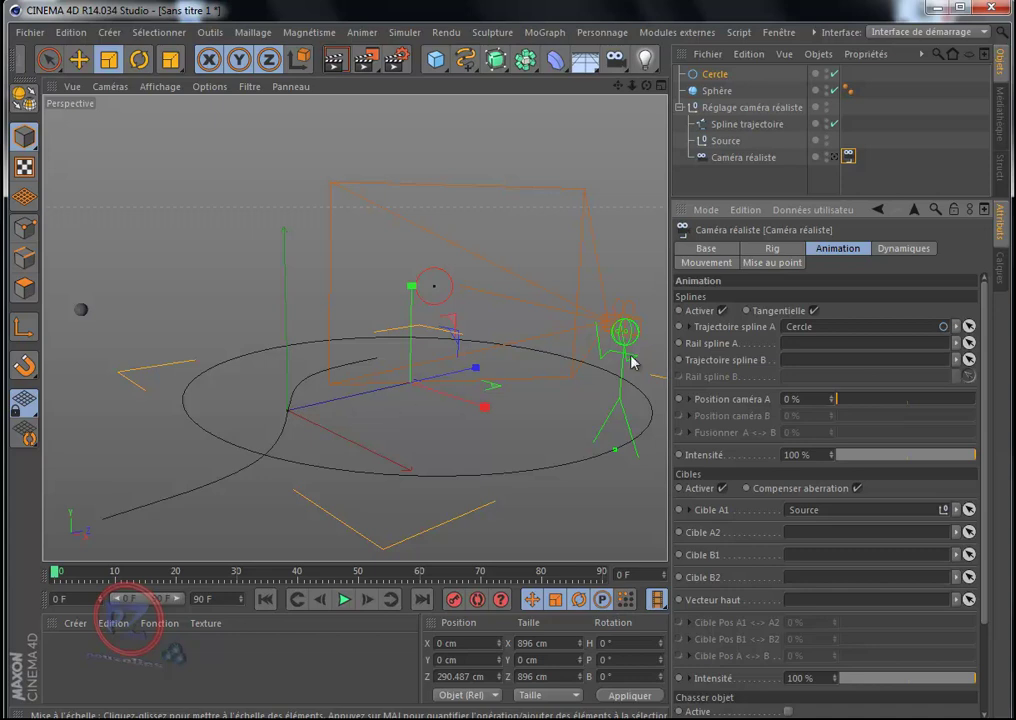
pyautogui.moveTo(976, 460)
pyautogui.mouseDown()
pyautogui.moveTo(826, 461)
pyautogui.moveTo(992, 463)
pyautogui.moveTo(860, 475)
pyautogui.moveTo(978, 466)
pyautogui.mouseUp()
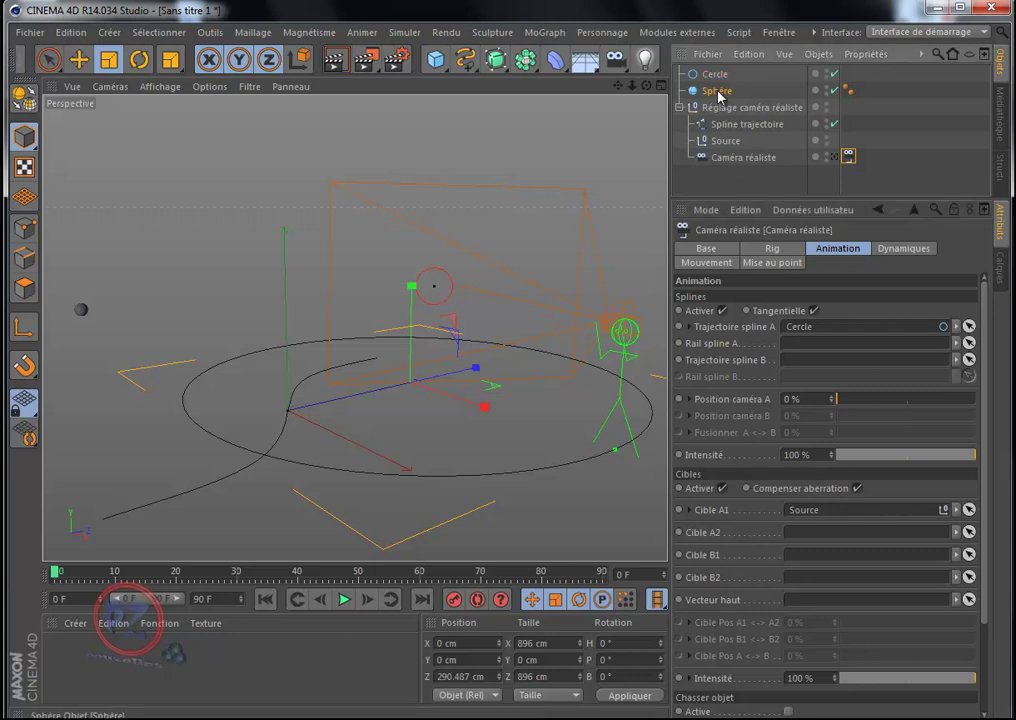
# Step: Put Sphère in the Cible A1 field, then play the animation and rewind to frame 0
pyautogui.moveTo(790, 470); pyautogui.dragTo(800, 514)
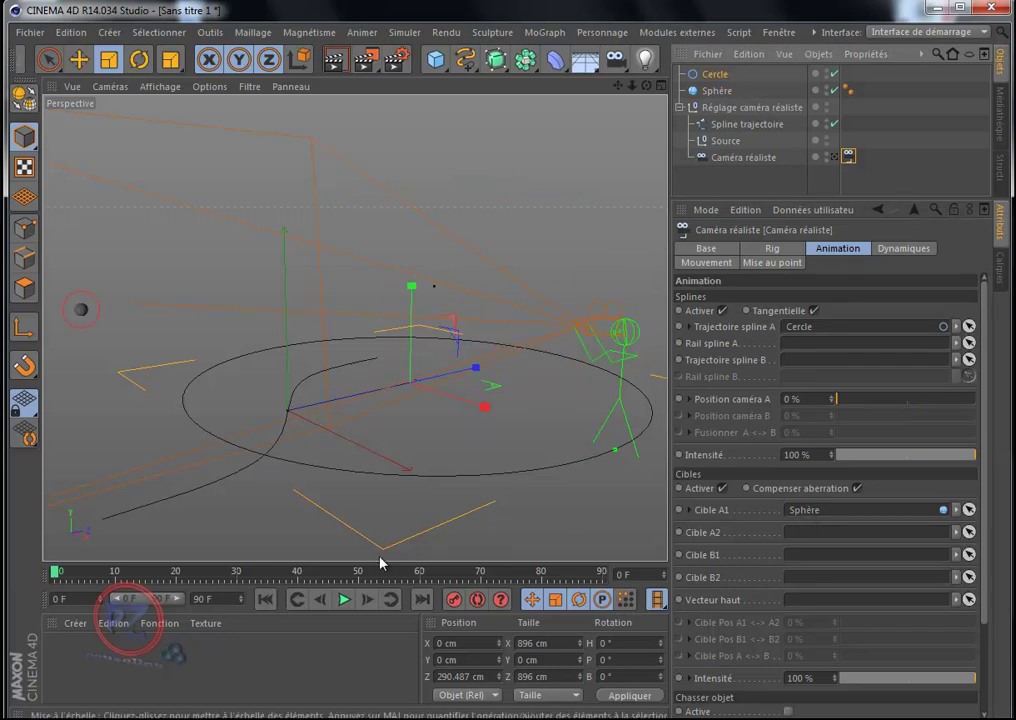
pyautogui.click(345, 600)
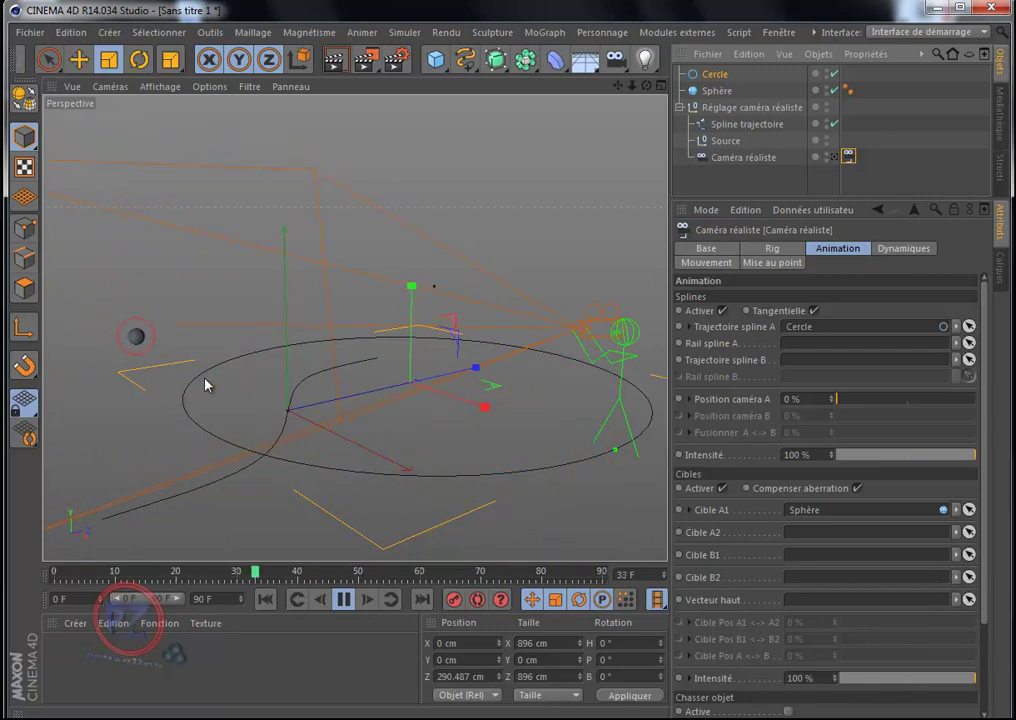
pyautogui.click(345, 607)
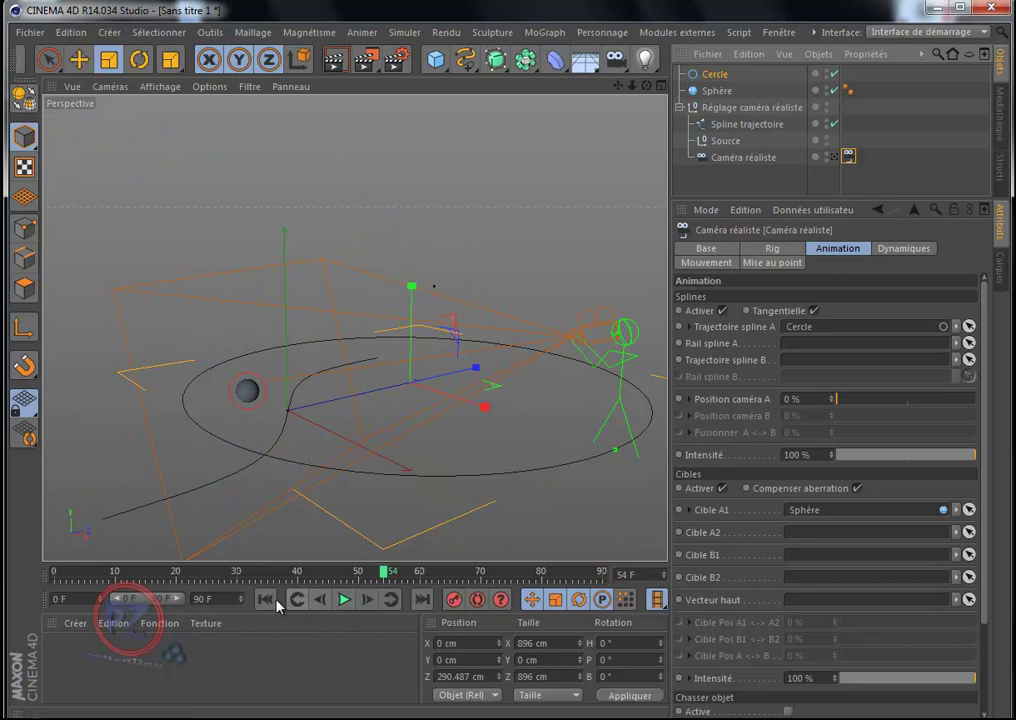
pyautogui.click(265, 599)
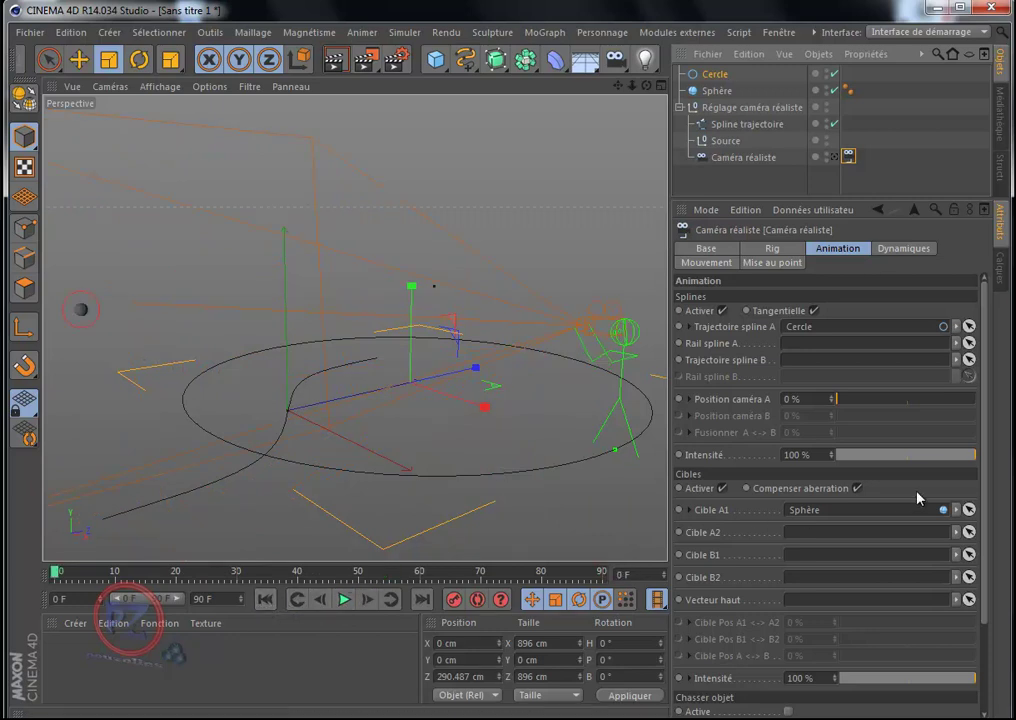
pyautogui.moveTo(984, 492); pyautogui.dragTo(990, 567)
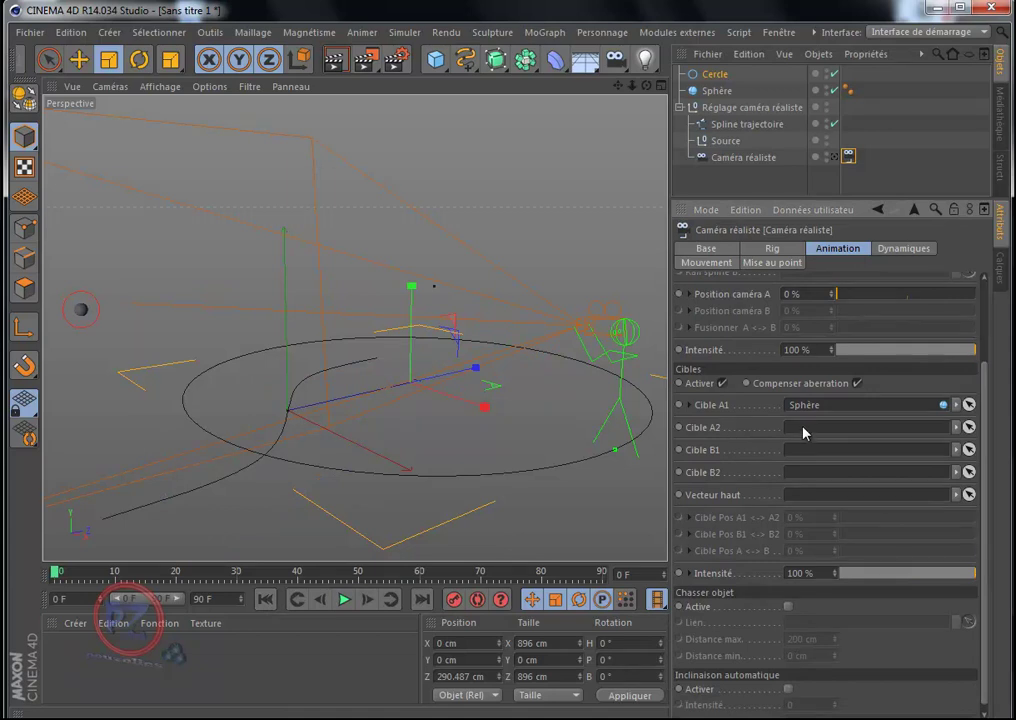
# Step: Add a 77.6 cm Cube and move it to X 30.558, Y 438.445, Z 955.47 cm
pyautogui.click(435, 59)
pyautogui.moveTo(451, 423); pyautogui.dragTo(98, 512)
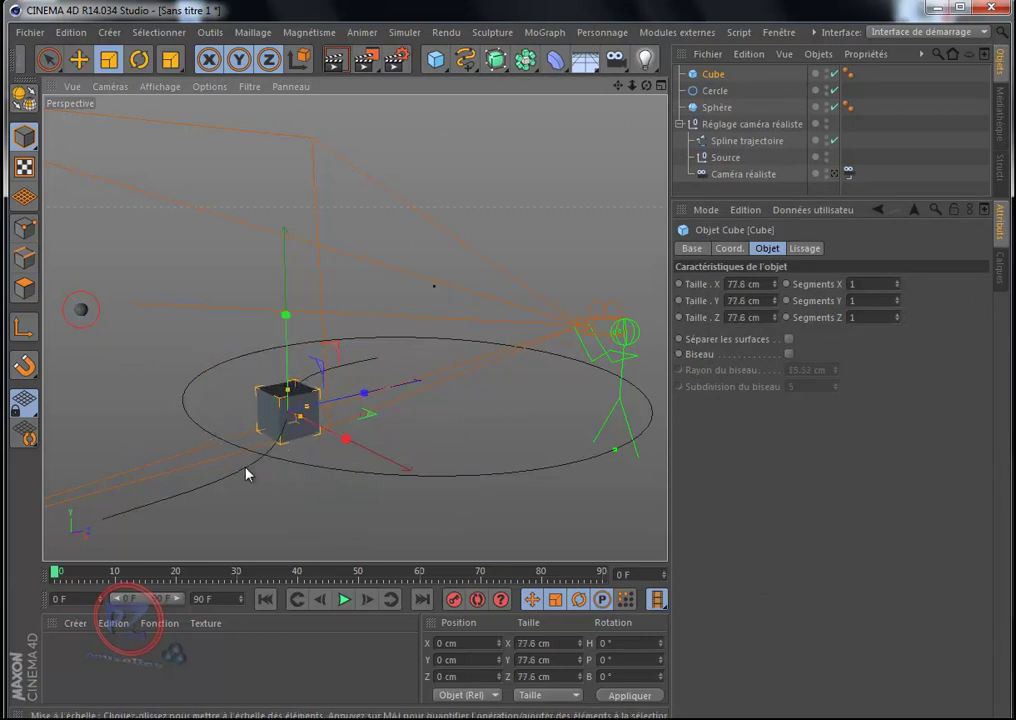
pyautogui.click(78, 59)
pyautogui.moveTo(363, 393)
pyautogui.mouseDown()
pyautogui.moveTo(305, 413)
pyautogui.moveTo(243, 462)
pyautogui.moveTo(263, 476)
pyautogui.moveTo(615, 176)
pyautogui.mouseUp()
pyautogui.moveTo(611, 255); pyautogui.dragTo(510, 306)
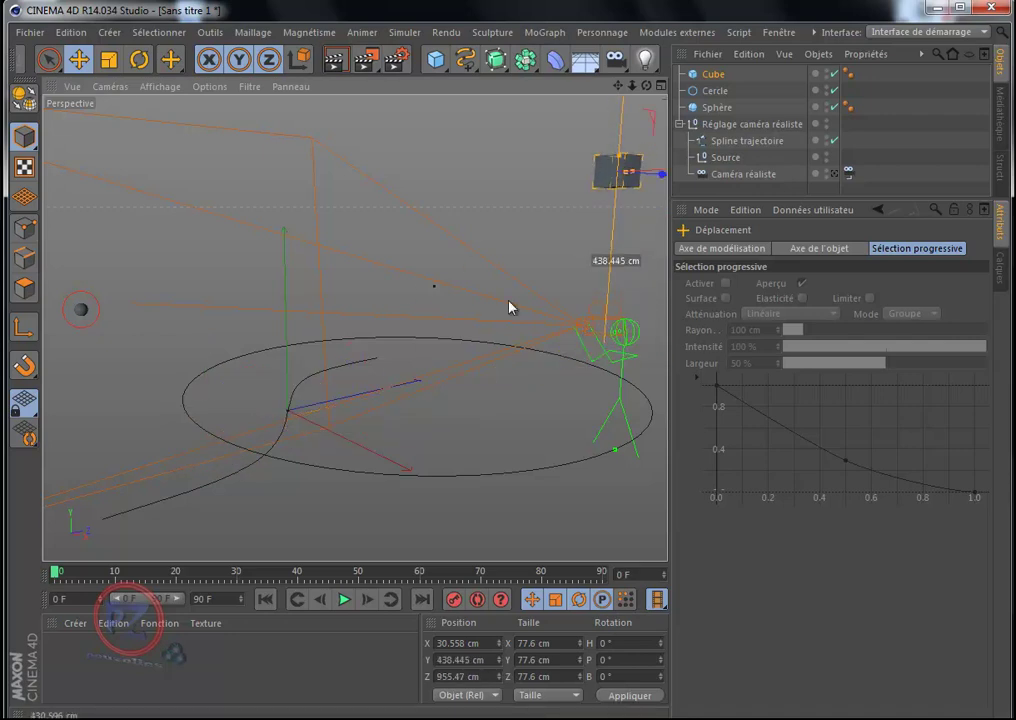
pyautogui.click(848, 173)
# Step: Assign the Cube as Cible A2 and try blending the camera's aim between sphere and cube
pyautogui.moveTo(713, 79); pyautogui.dragTo(765, 173)
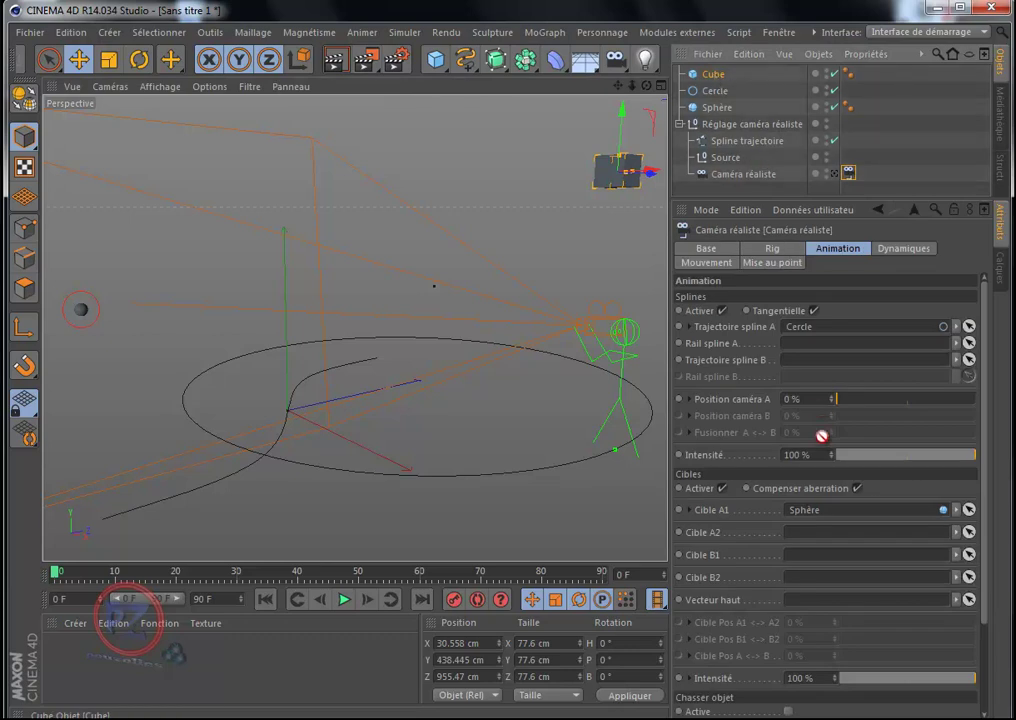
pyautogui.moveTo(821, 422); pyautogui.dragTo(810, 535)
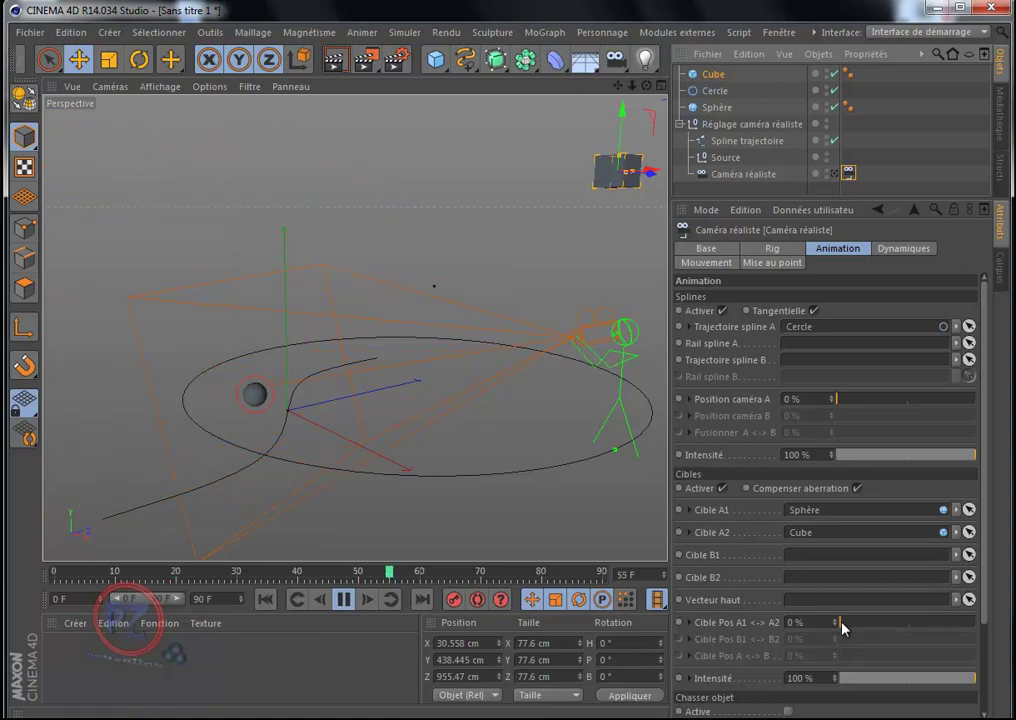
pyautogui.moveTo(840, 626); pyautogui.dragTo(975, 625)
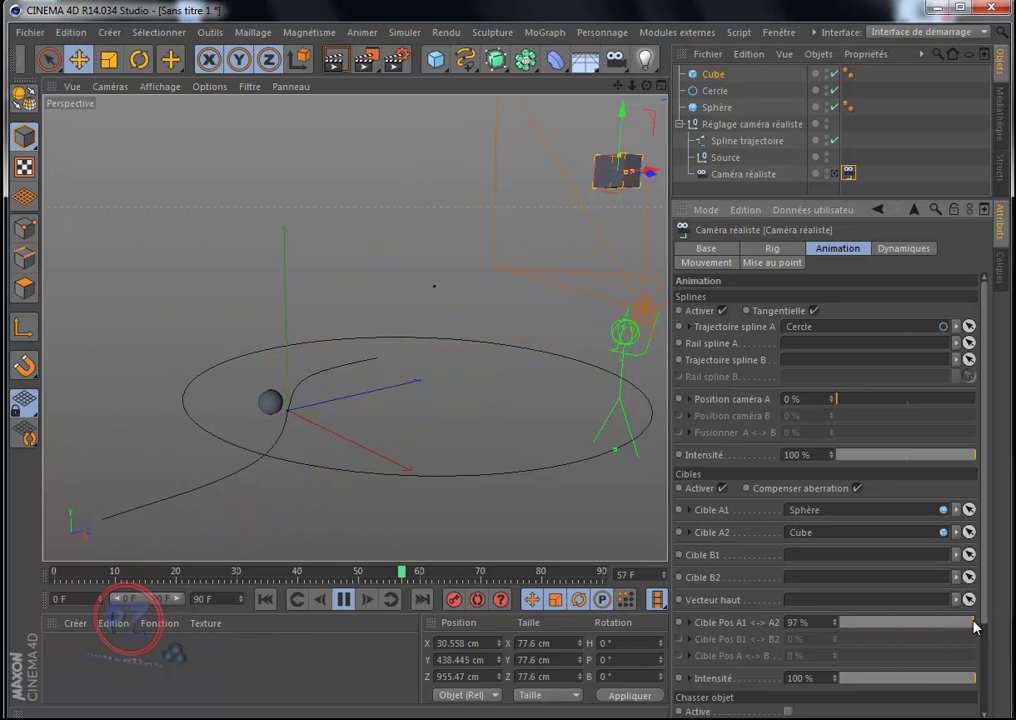
pyautogui.moveTo(936, 636)
pyautogui.mouseDown()
pyautogui.moveTo(926, 628)
pyautogui.moveTo(984, 625)
pyautogui.mouseUp()
pyautogui.moveTo(979, 624); pyautogui.dragTo(968, 627)
pyautogui.moveTo(884, 640)
pyautogui.mouseDown()
pyautogui.moveTo(848, 640)
pyautogui.moveTo(893, 628)
pyautogui.mouseUp()
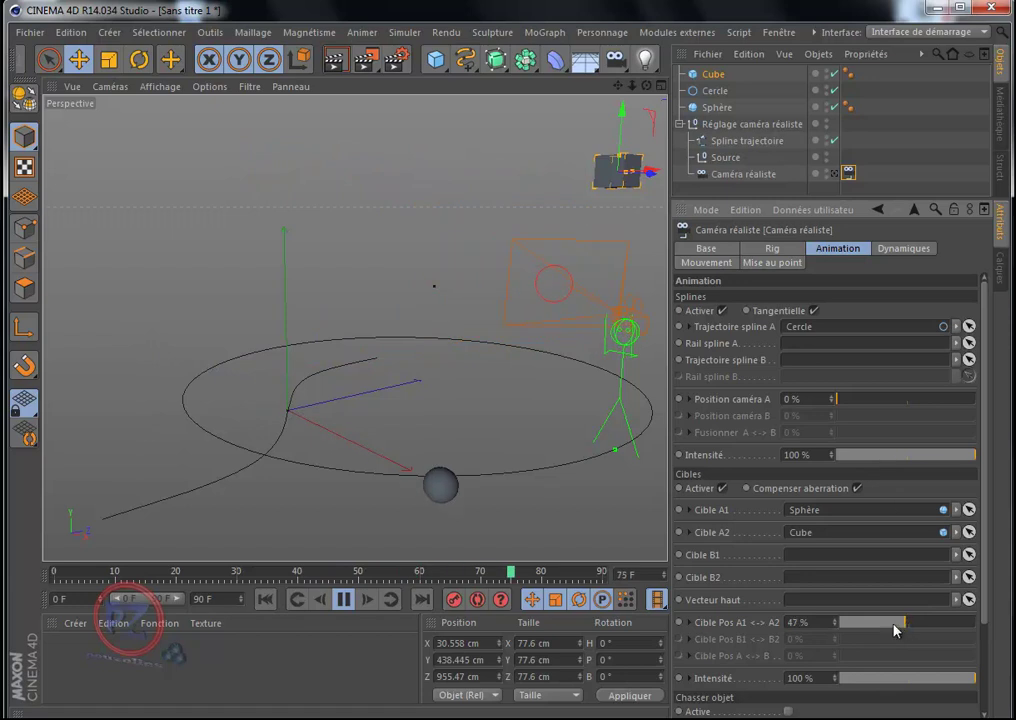
# Step: Swing the target blend fully to the cube and back to 0%, then rewind to frame 0
pyautogui.moveTo(897, 625); pyautogui.dragTo(846, 634)
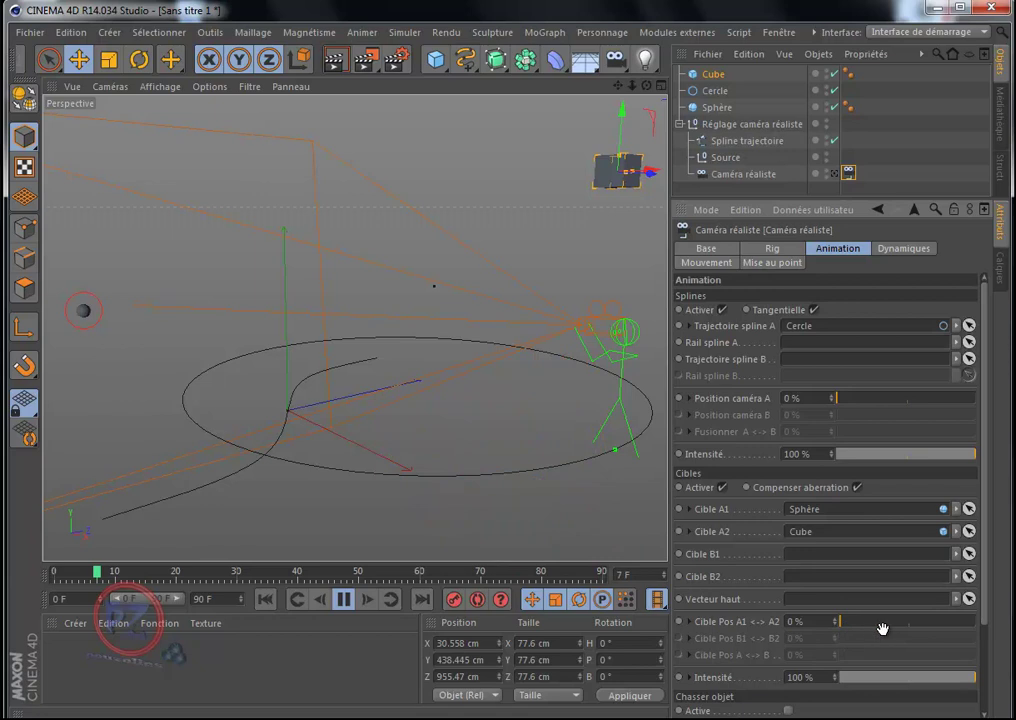
pyautogui.moveTo(841, 621); pyautogui.dragTo(986, 626)
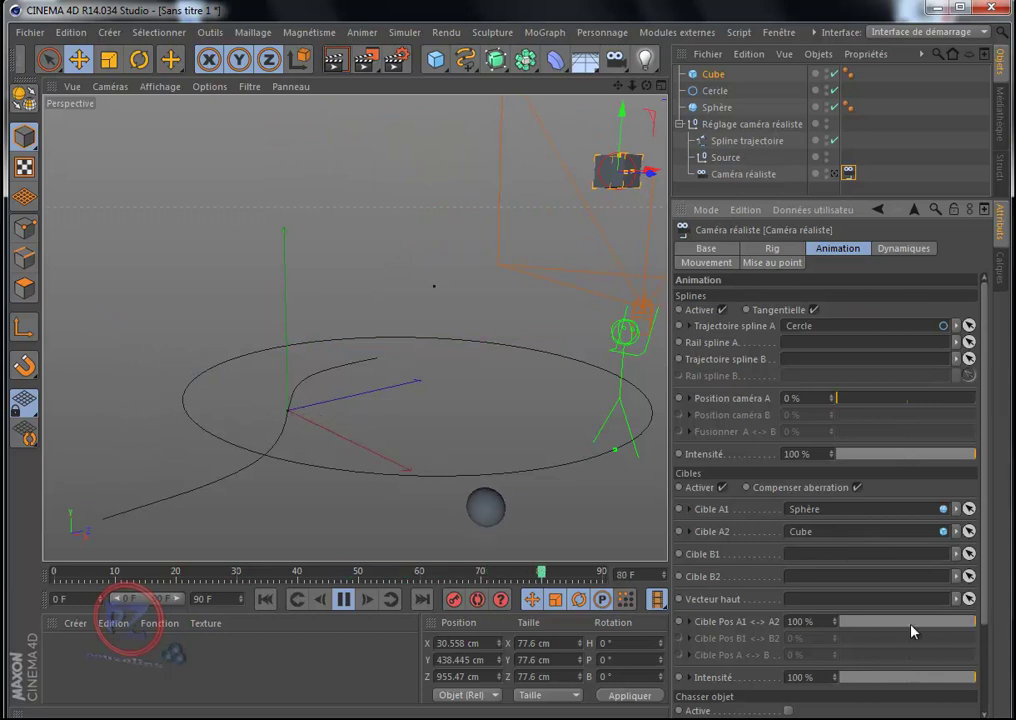
pyautogui.moveTo(879, 631); pyautogui.dragTo(846, 635)
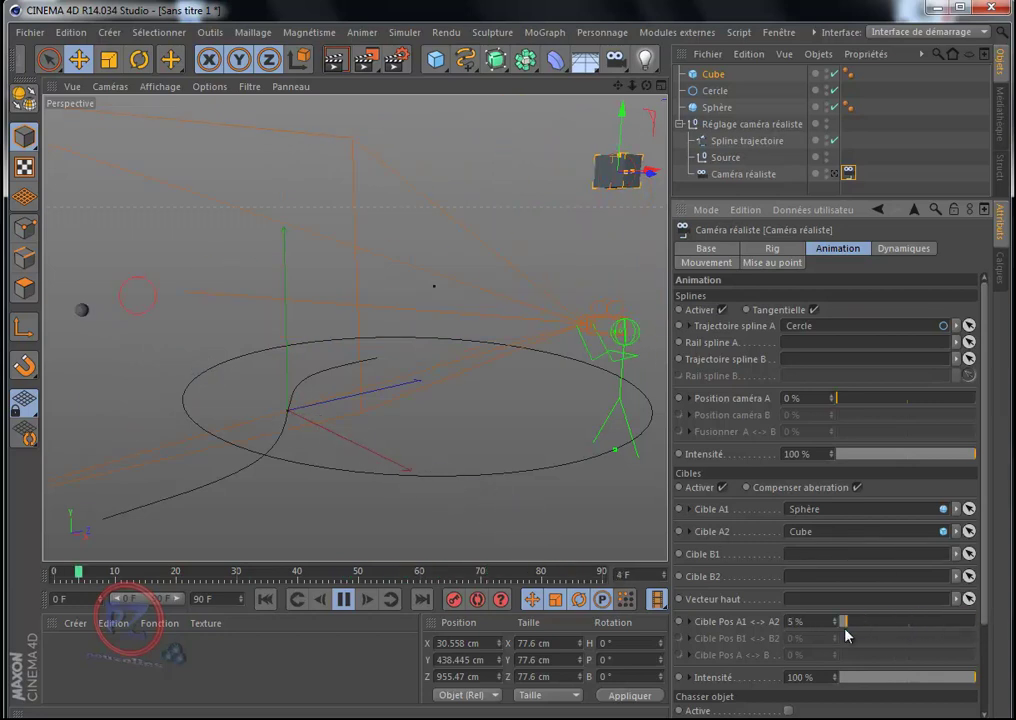
pyautogui.click(343, 599)
pyautogui.click(265, 599)
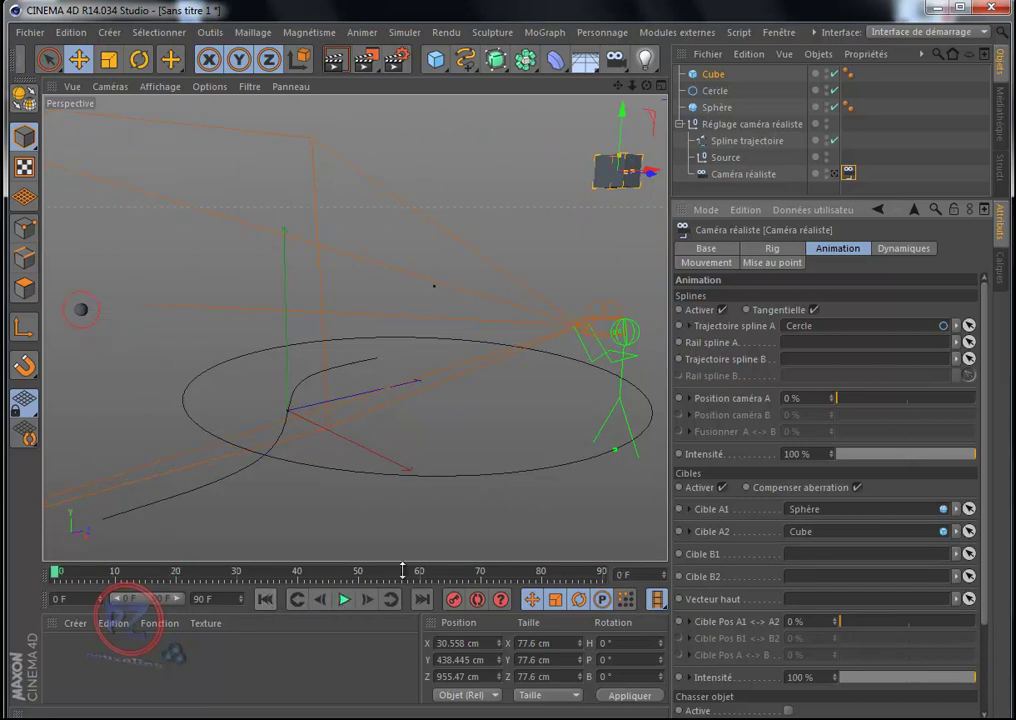
pyautogui.moveTo(986, 497); pyautogui.dragTo(996, 593)
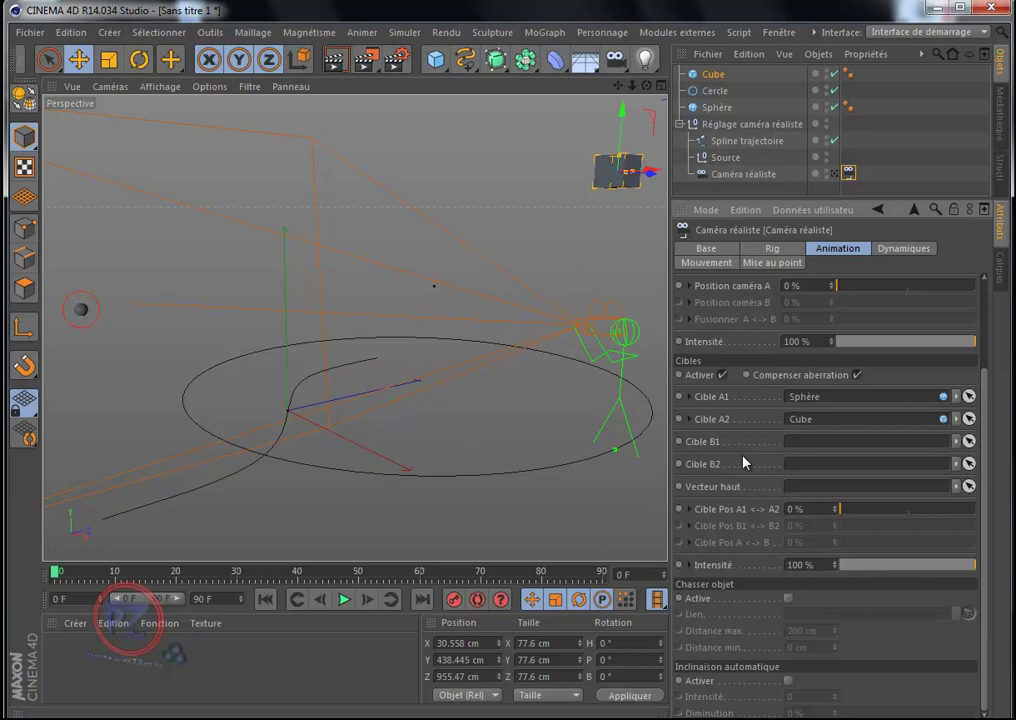
# Step: Activate Chasser objet, disable the Splines path, and preview playback from frame 0
pyautogui.click(788, 598)
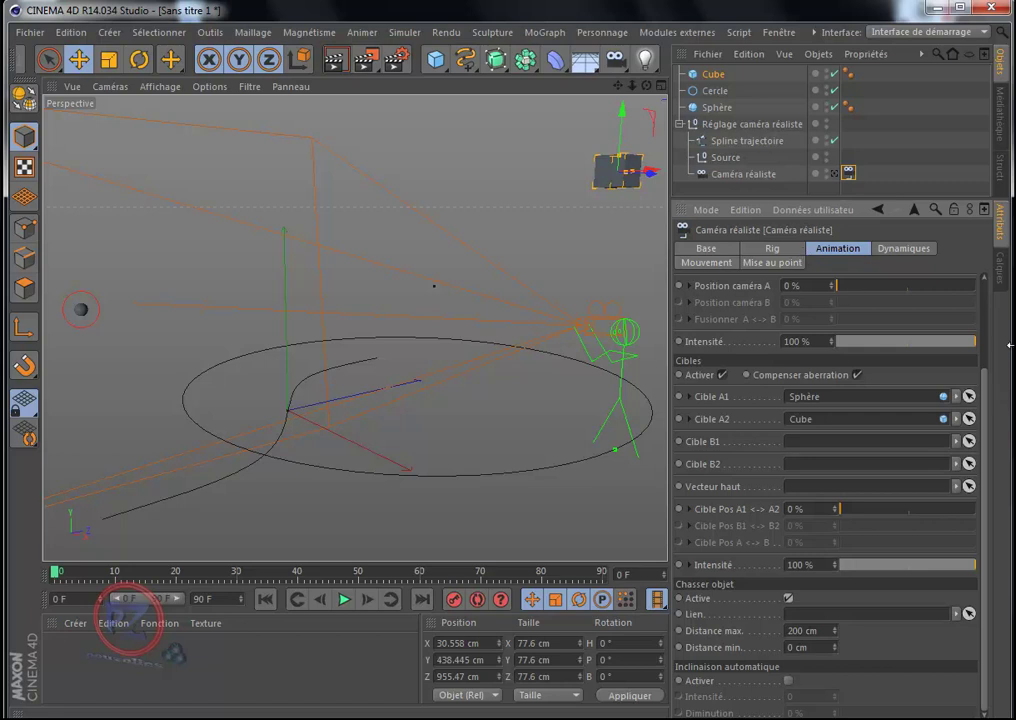
pyautogui.moveTo(986, 412); pyautogui.dragTo(976, 290)
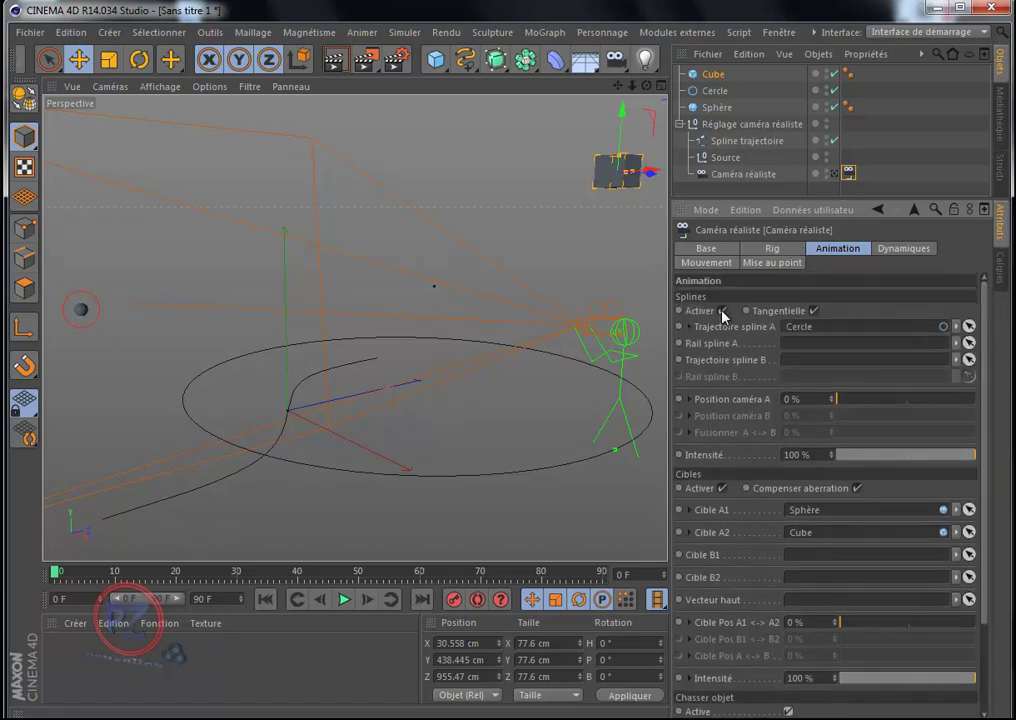
pyautogui.click(722, 311)
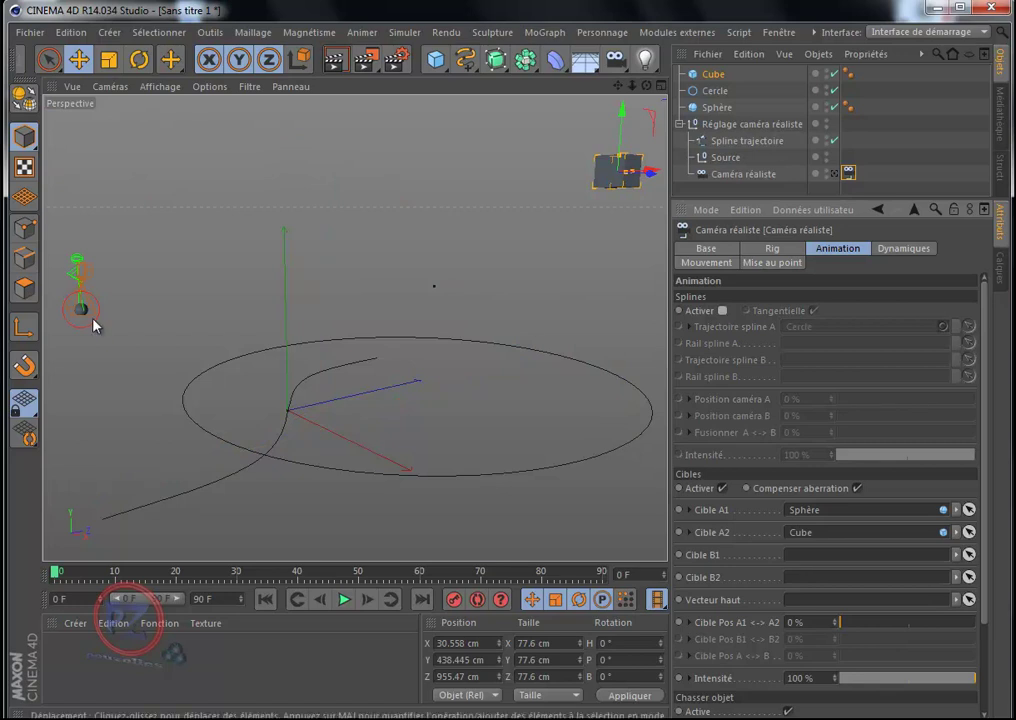
pyautogui.moveTo(988, 507); pyautogui.dragTo(989, 665)
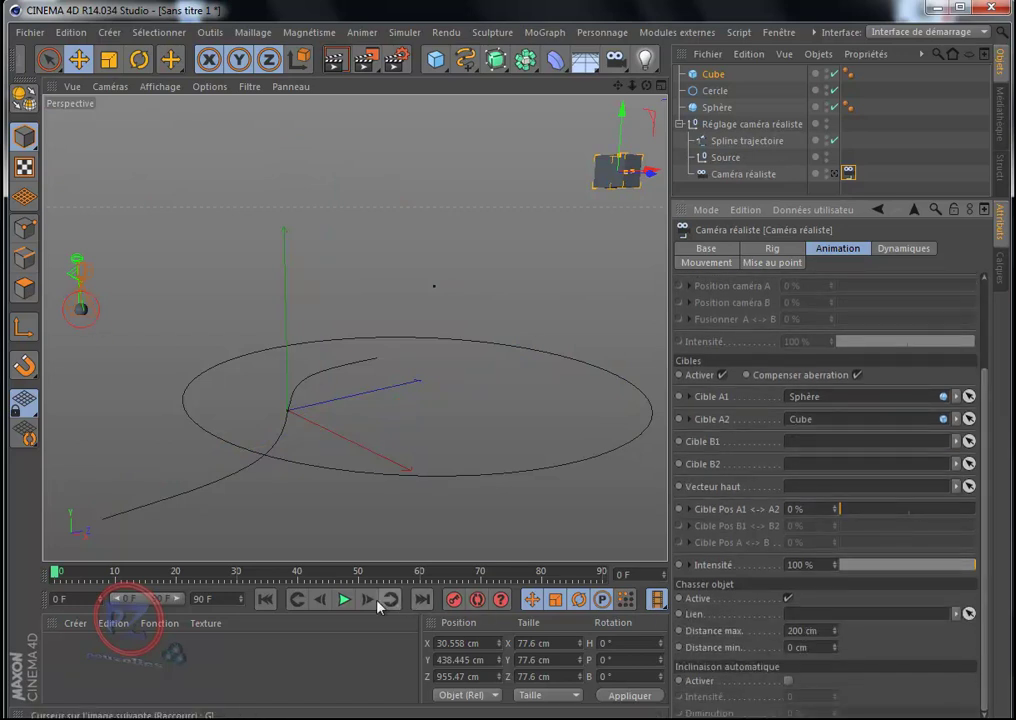
pyautogui.click(343, 600)
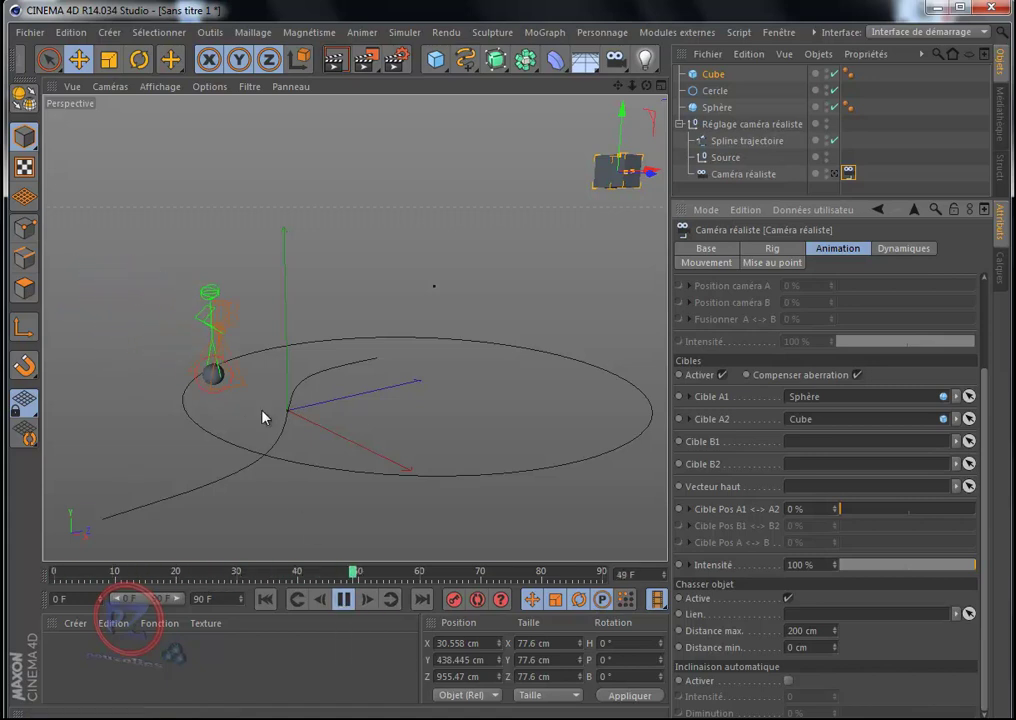
pyautogui.press('F8')
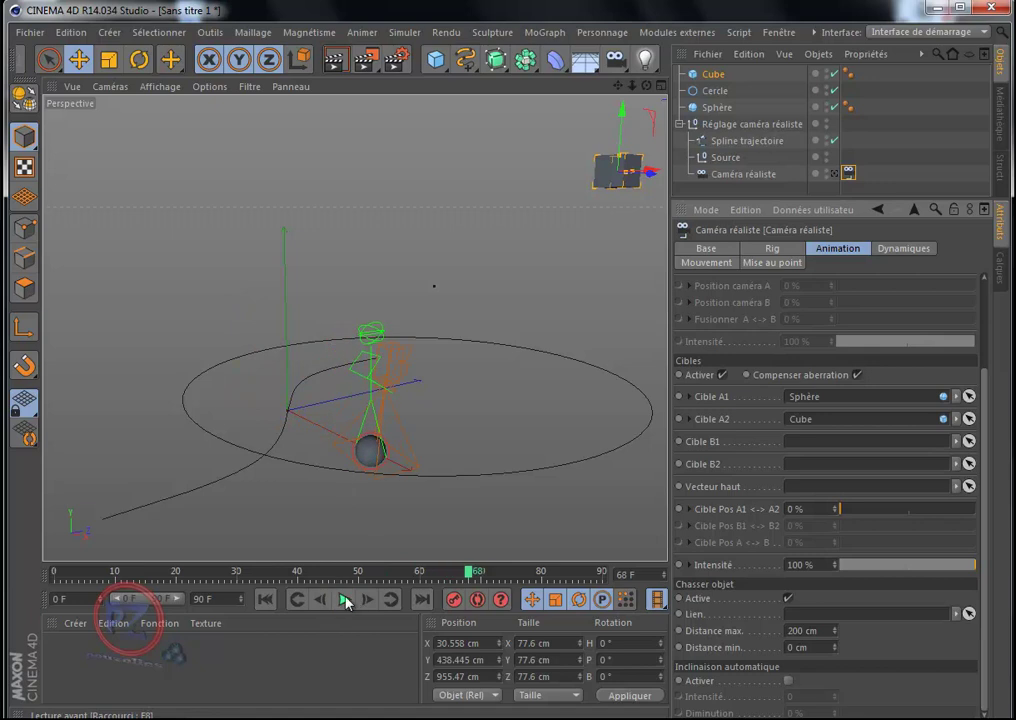
pyautogui.click(268, 601)
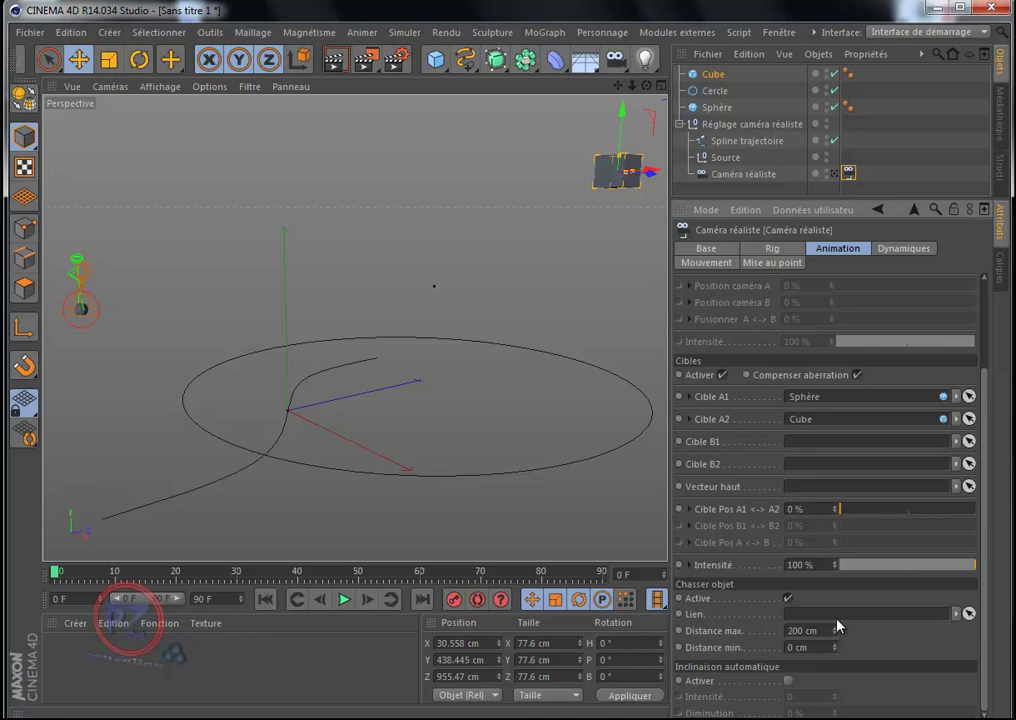
# Step: Link the Cube as the chase target and play back to watch the camera chase it
pyautogui.moveTo(710, 74)
pyautogui.mouseDown()
pyautogui.moveTo(812, 528)
pyautogui.moveTo(818, 614)
pyautogui.mouseUp()
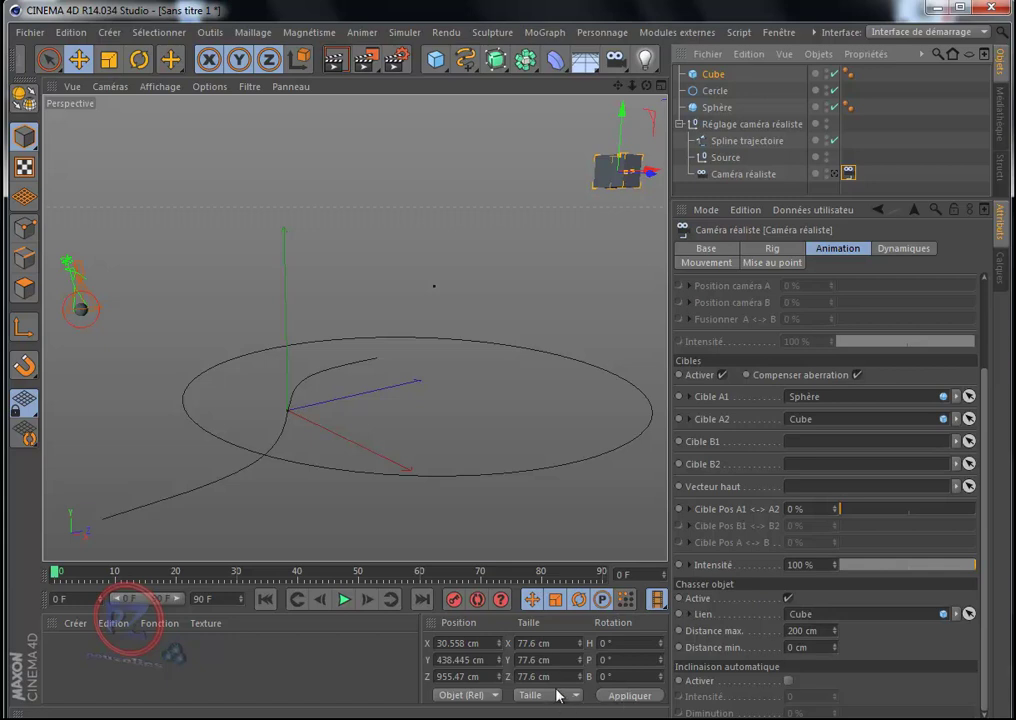
pyautogui.click(345, 600)
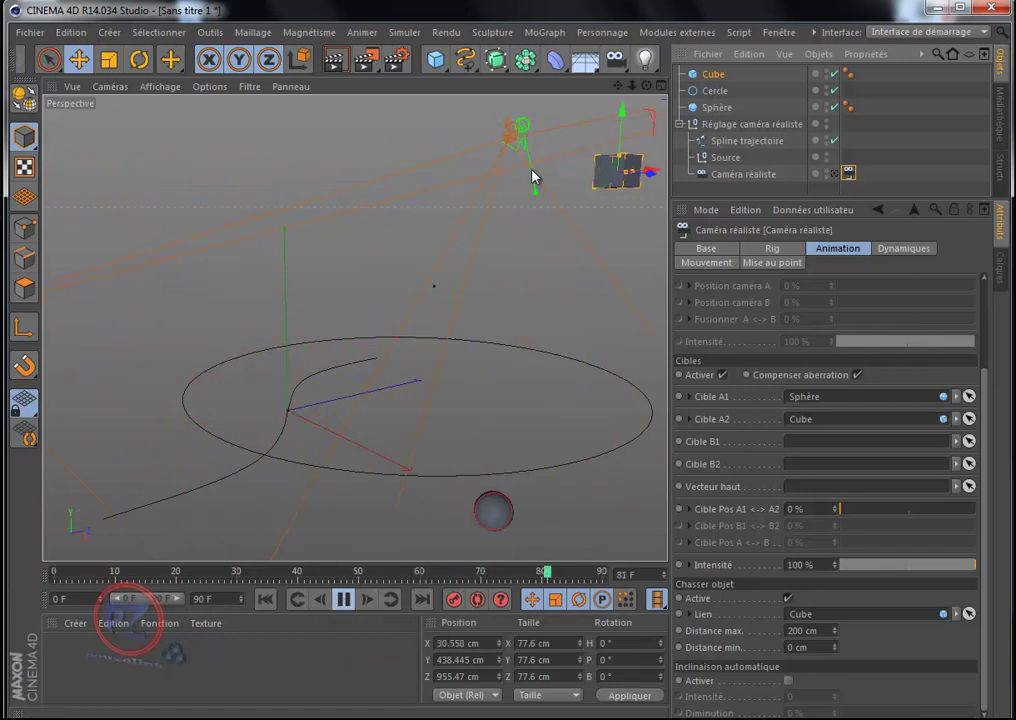
pyautogui.click(343, 599)
# Step: Switch the chase target to Sphère and raise Distance max from 200 to 532 cm
pyautogui.click(266, 599)
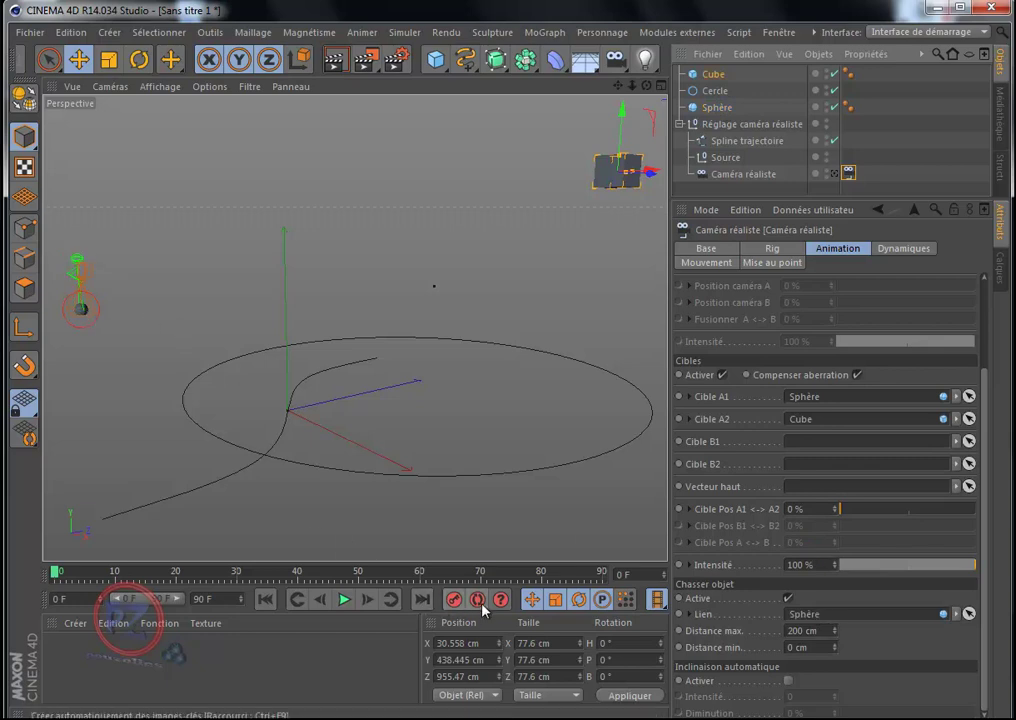
pyautogui.click(343, 601)
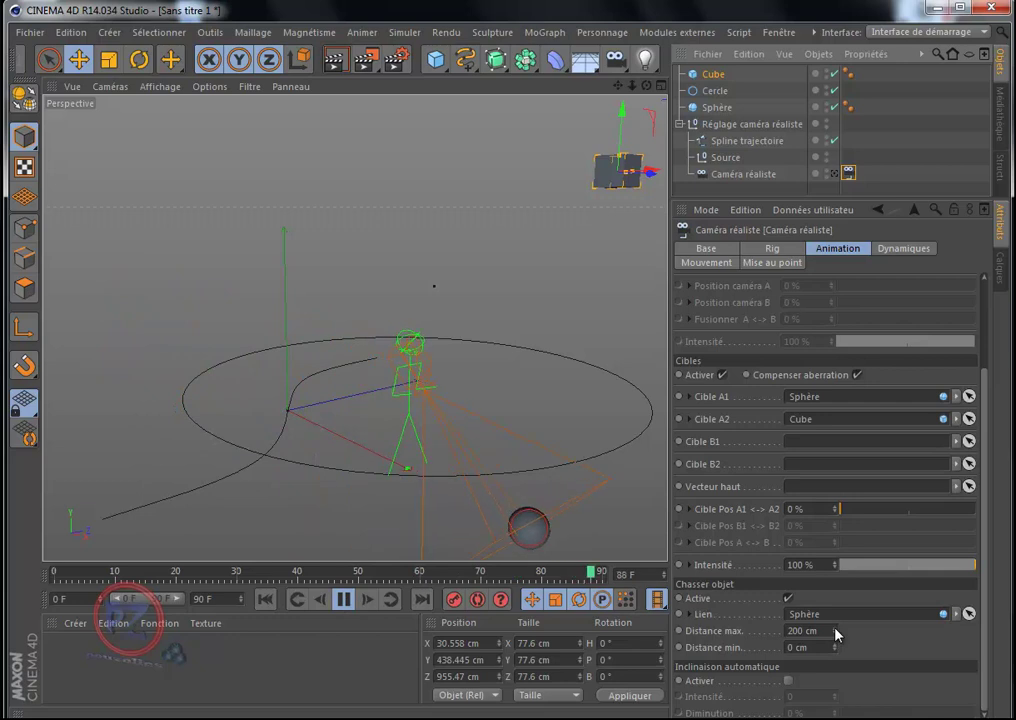
pyautogui.moveTo(836, 634); pyautogui.dragTo(836, 587)
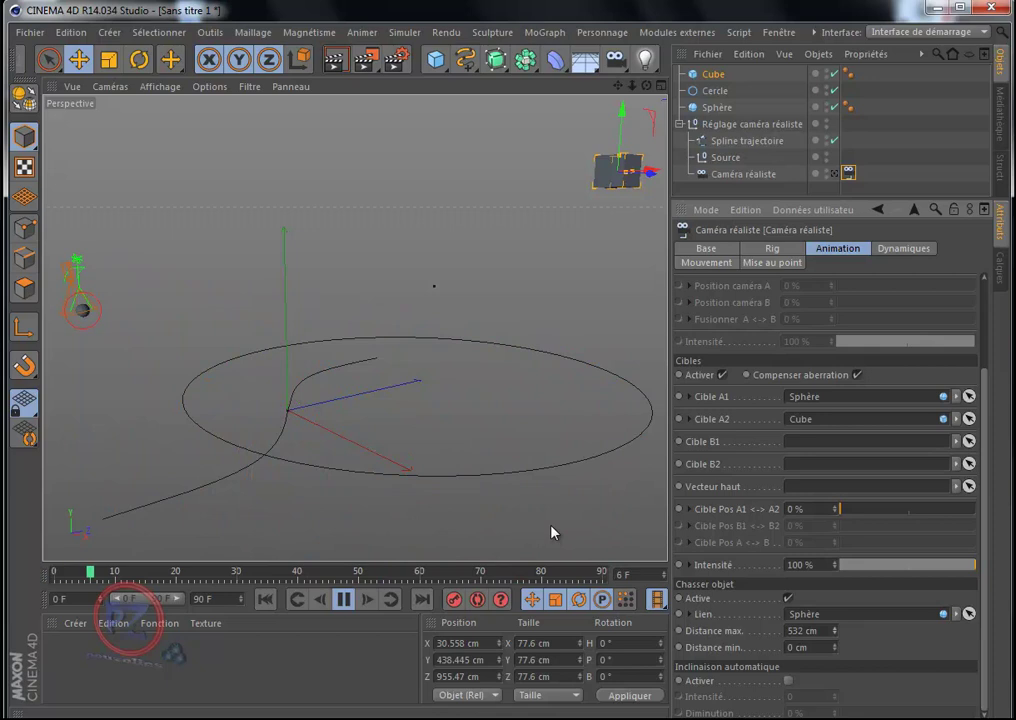
pyautogui.click(344, 600)
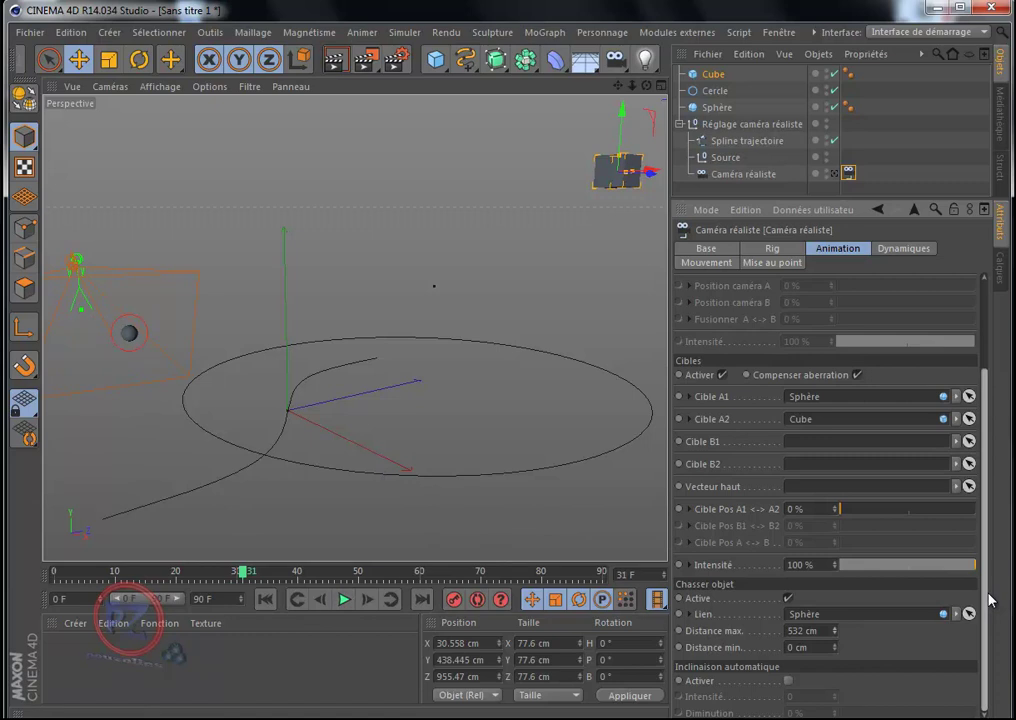
# Step: Open Dynamiques > Mouvement and test Pas Intensité values up to 50% during playback
pyautogui.scroll(3, 990, 600)
pyautogui.scroll(2, 989, 525)
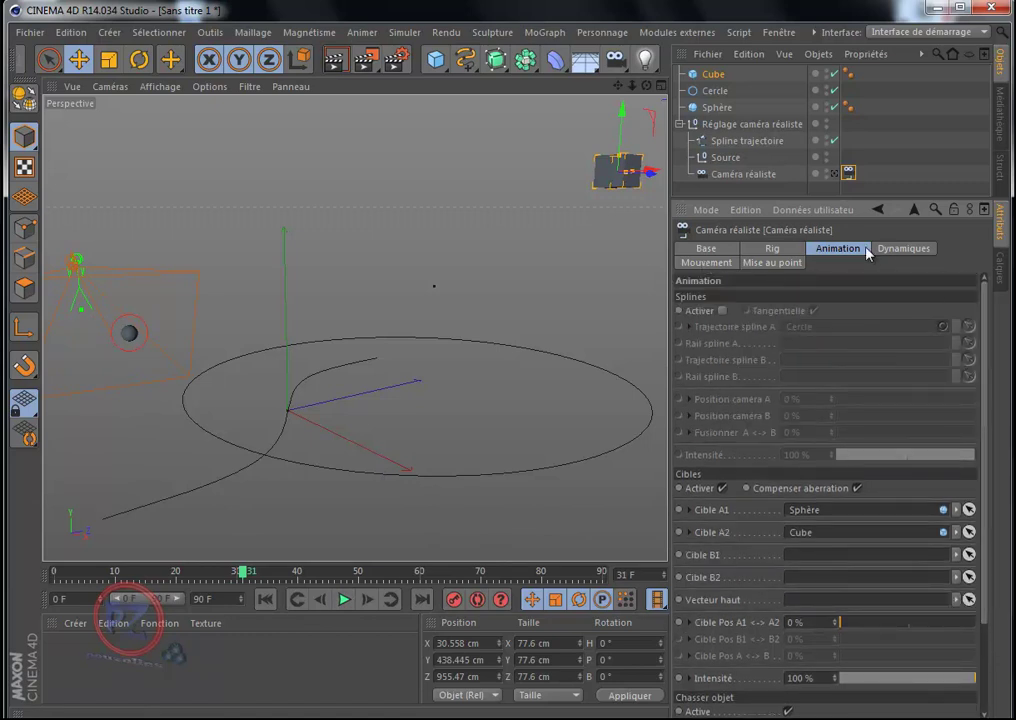
pyautogui.click(903, 249)
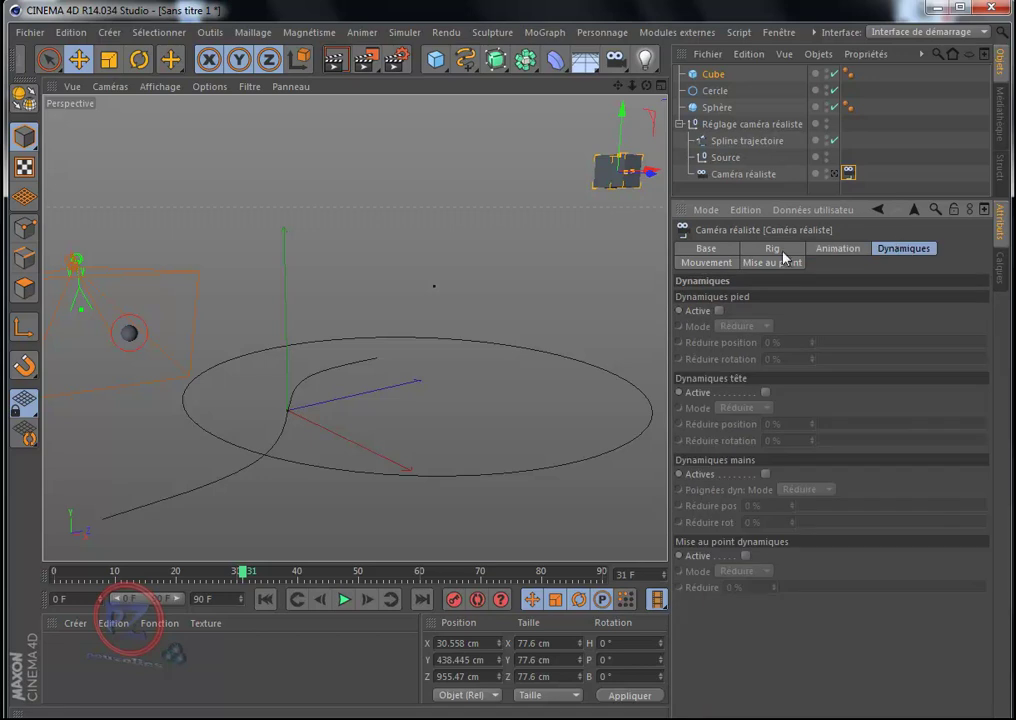
pyautogui.click(708, 263)
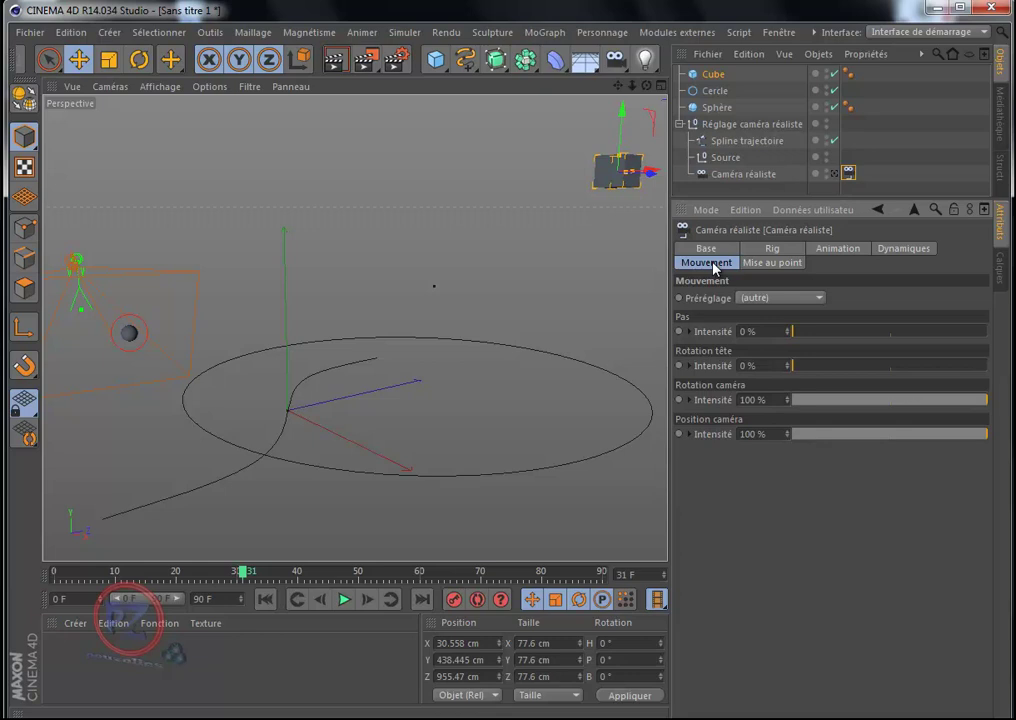
pyautogui.click(346, 606)
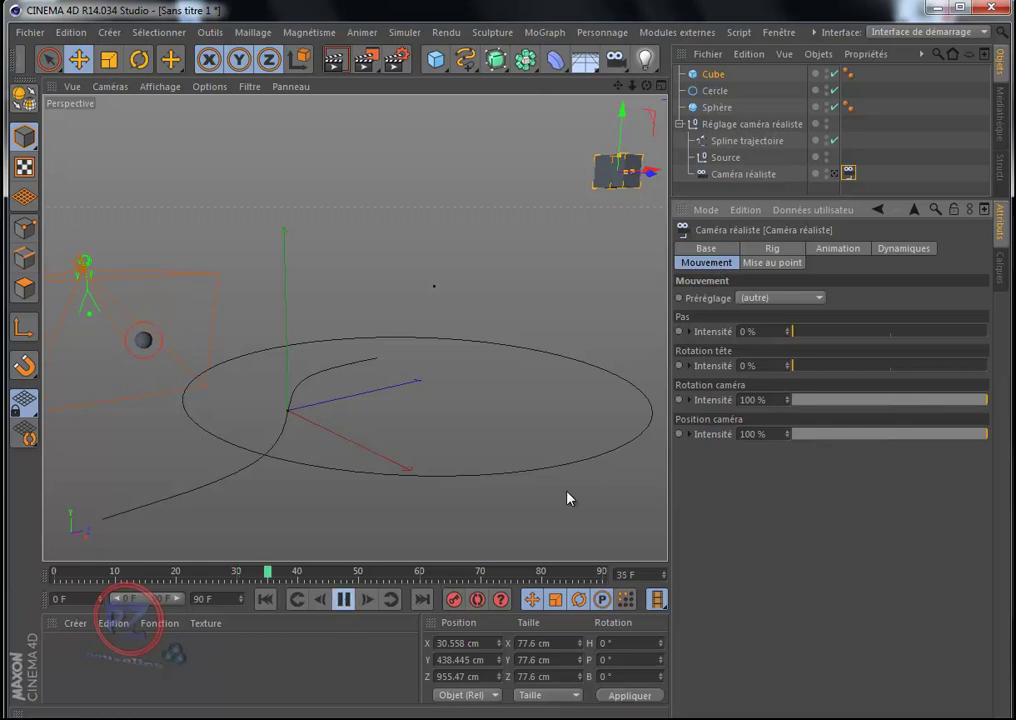
pyautogui.moveTo(794, 338); pyautogui.dragTo(859, 340)
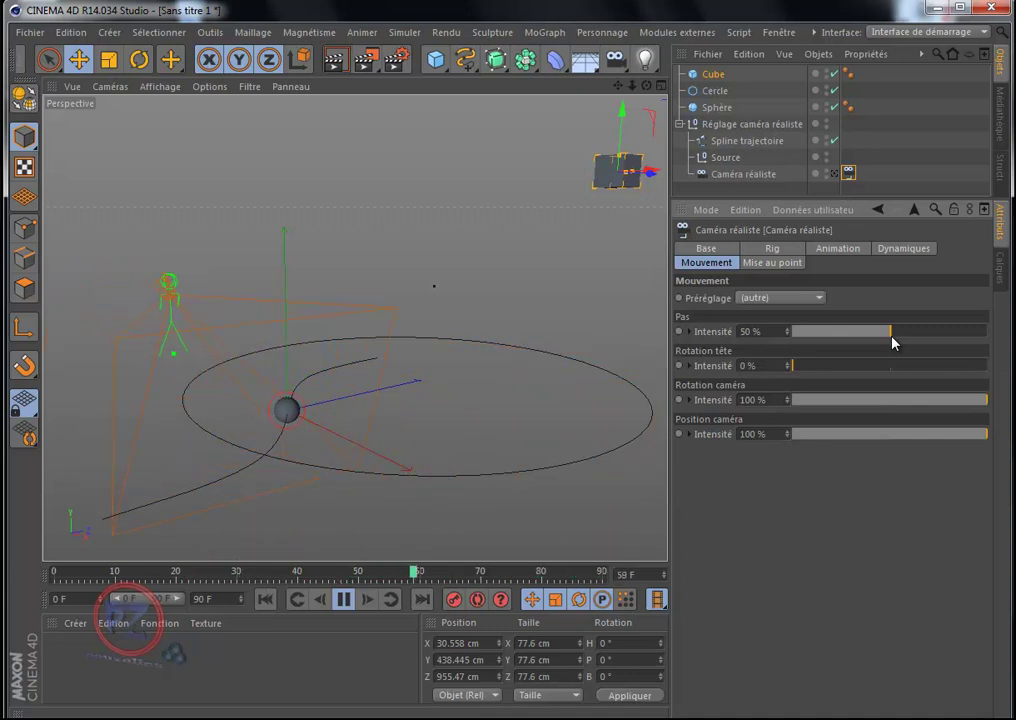
pyautogui.moveTo(892, 337); pyautogui.dragTo(790, 332)
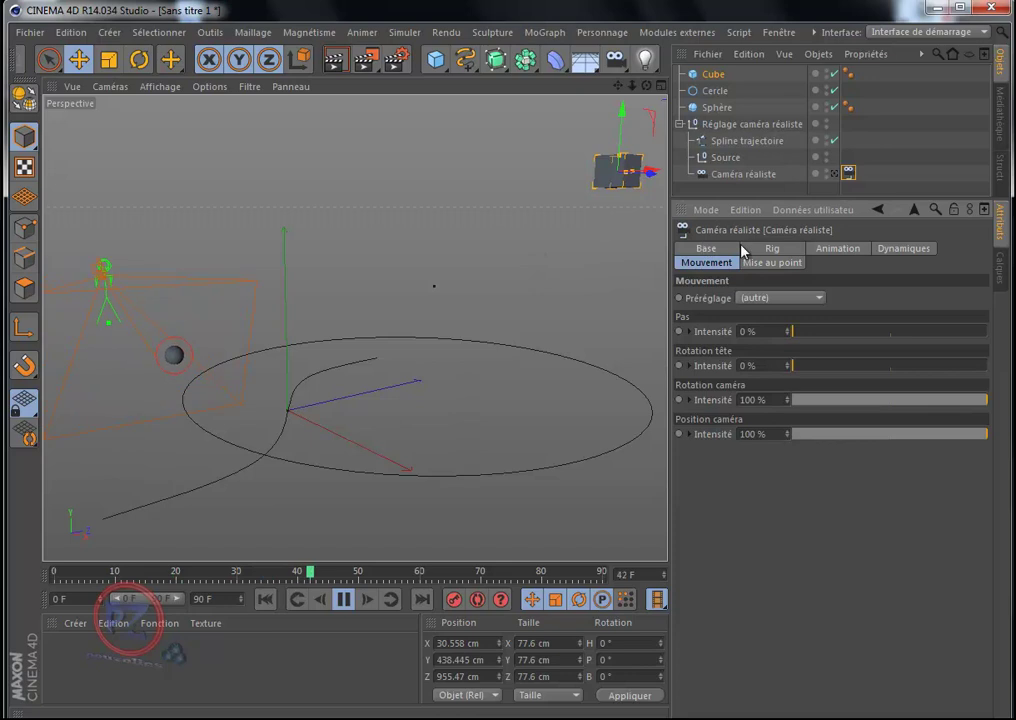
# Step: Cycle through the Base, Rig, Animation, Dynamiques, Mouvement and Mise au point pages, ending on Base
pyautogui.click(709, 251)
pyautogui.click(774, 251)
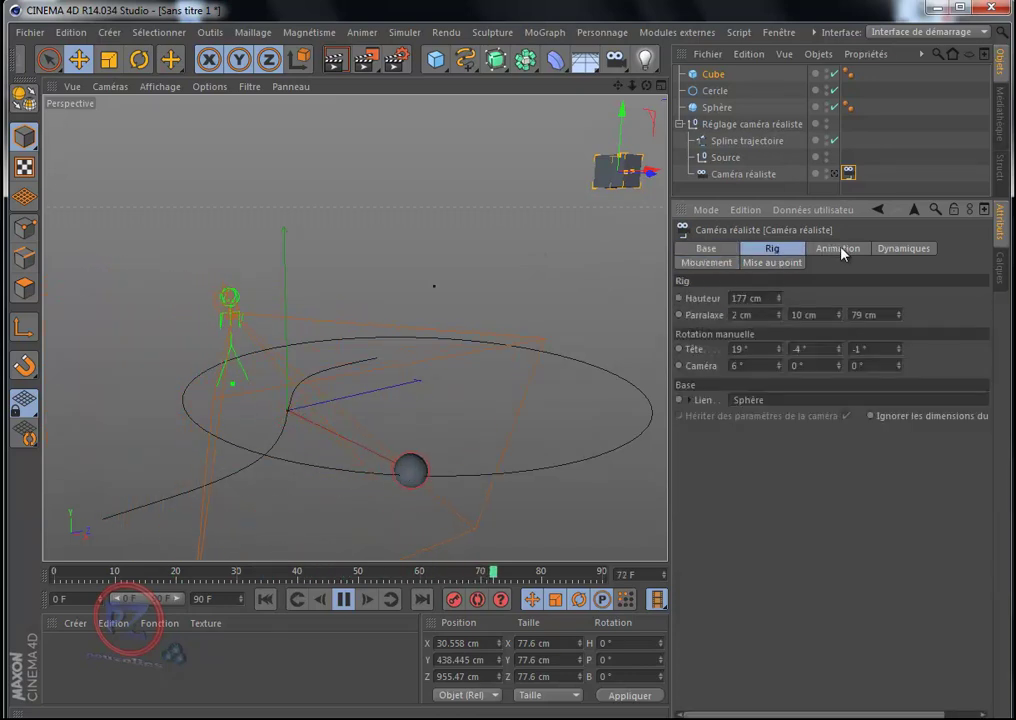
pyautogui.click(841, 251)
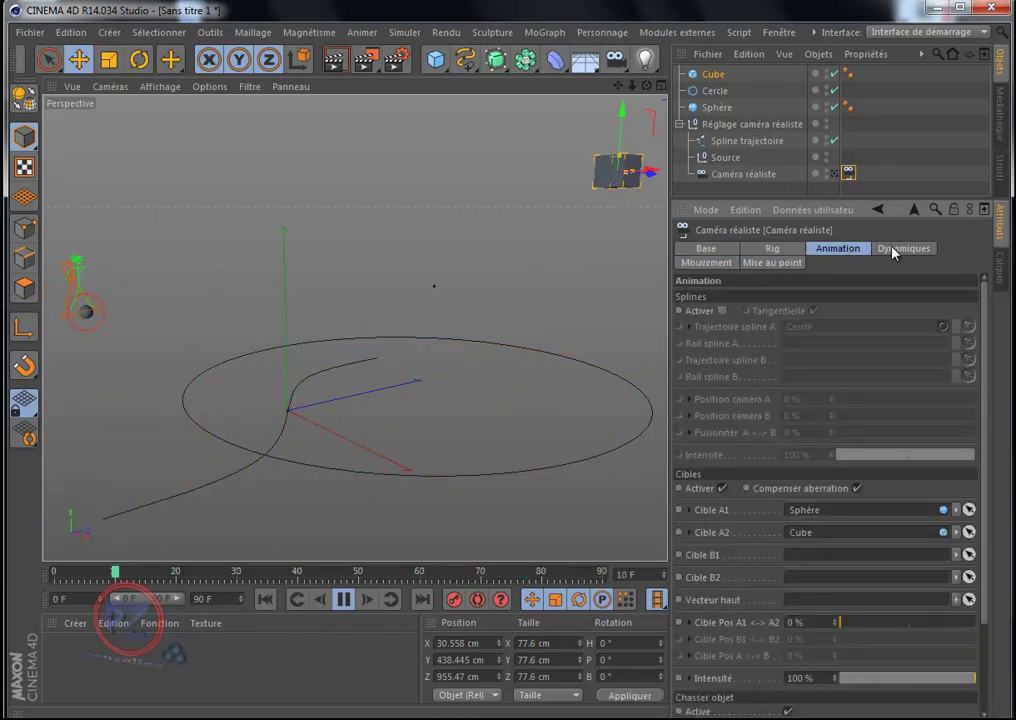
pyautogui.click(892, 251)
pyautogui.click(712, 263)
pyautogui.click(770, 263)
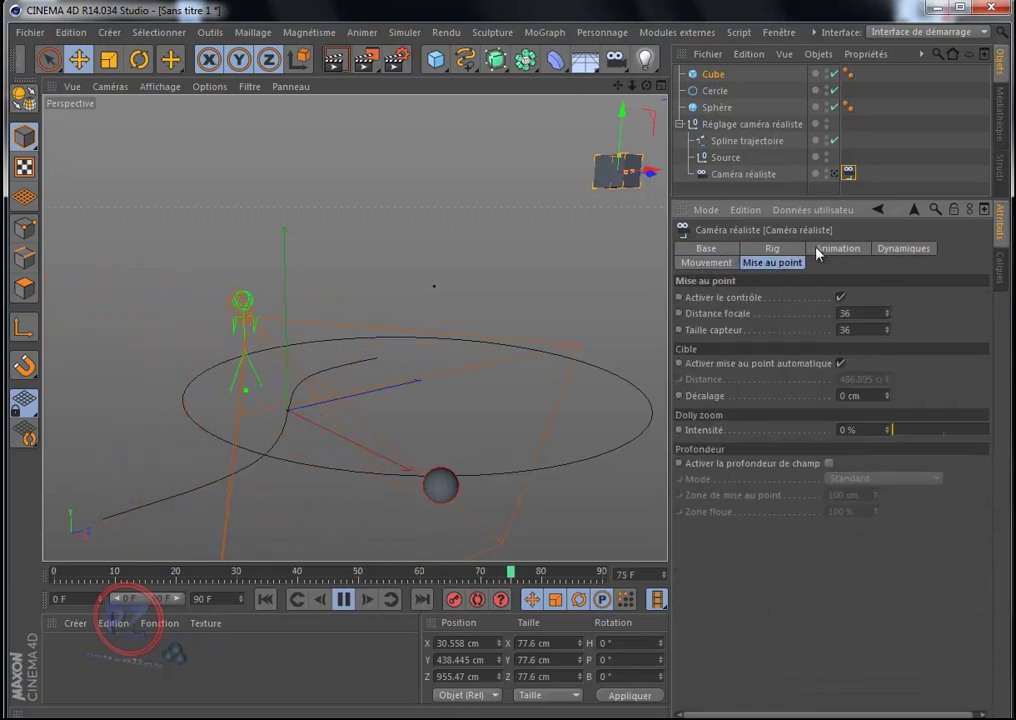
pyautogui.click(834, 249)
pyautogui.click(778, 250)
pyautogui.click(706, 249)
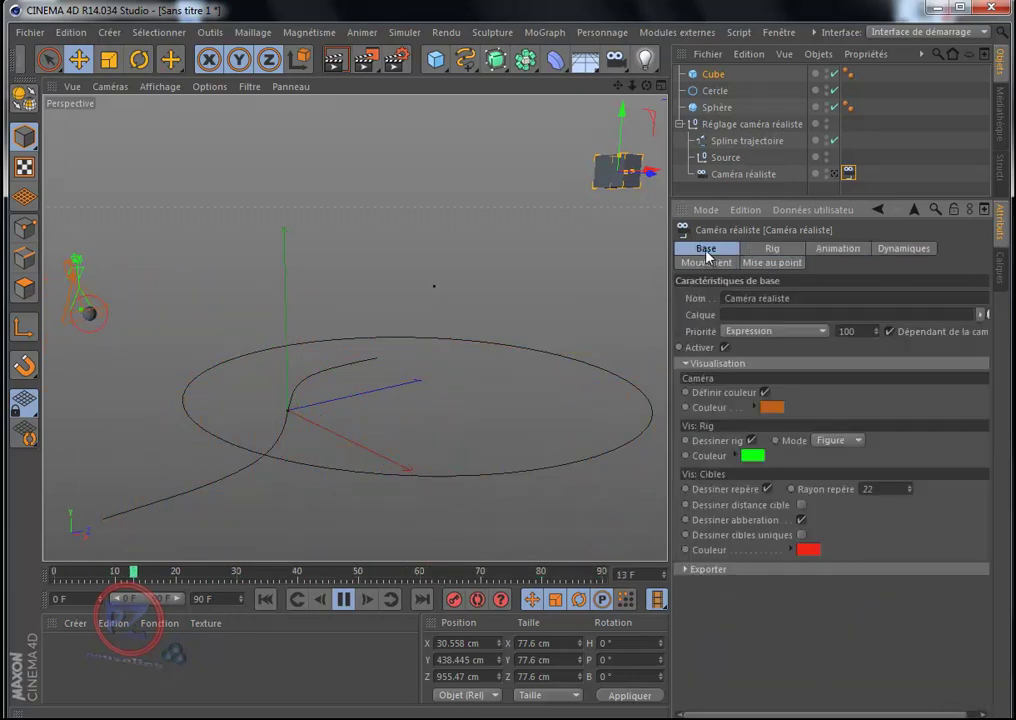